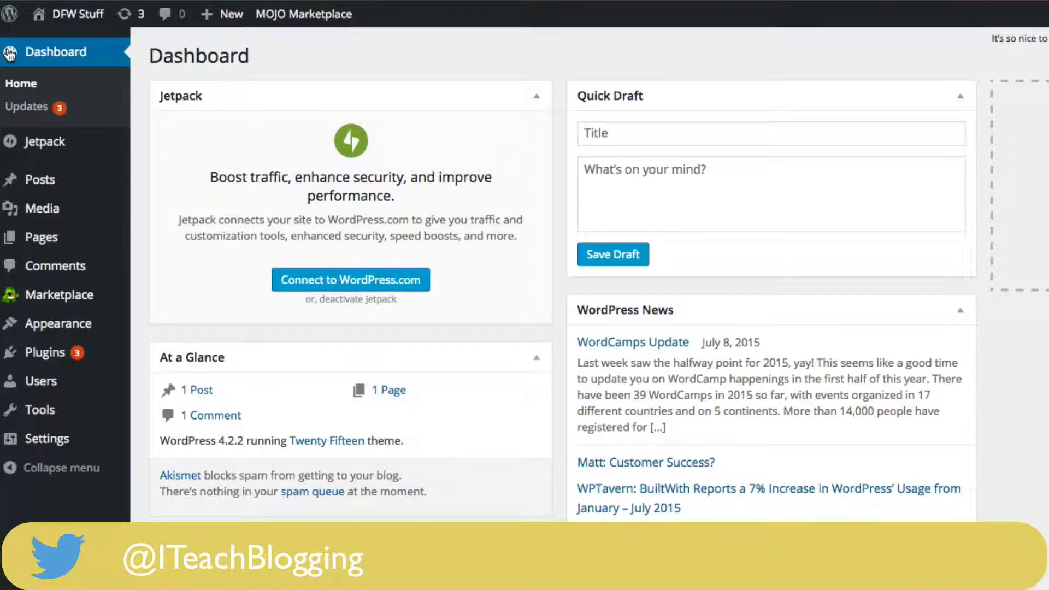
# - Create a new post and title it "This is my first post"
pyautogui.moveTo(42, 185)
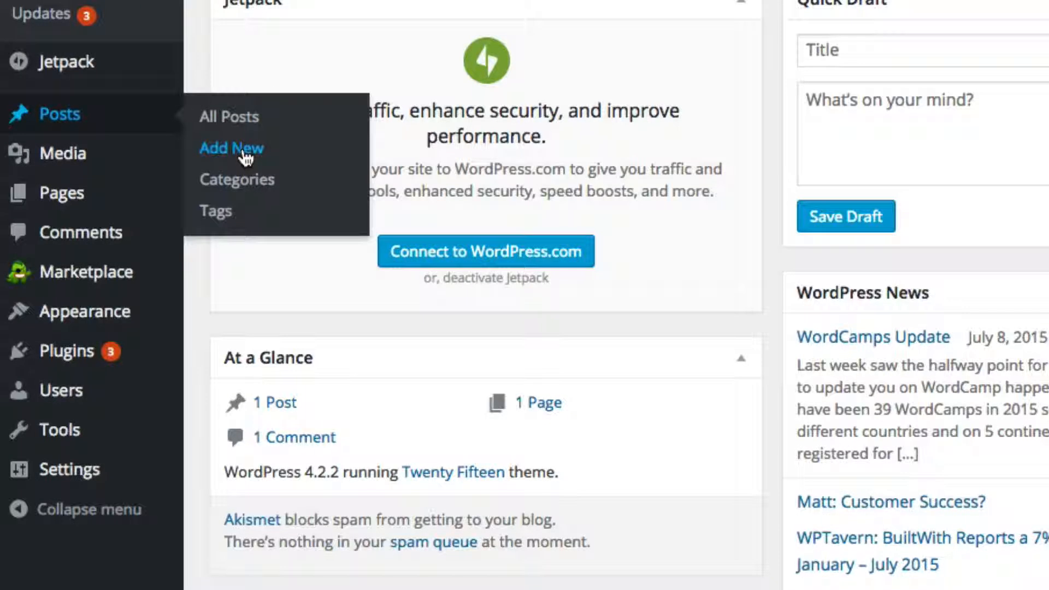
pyautogui.click(245, 157)
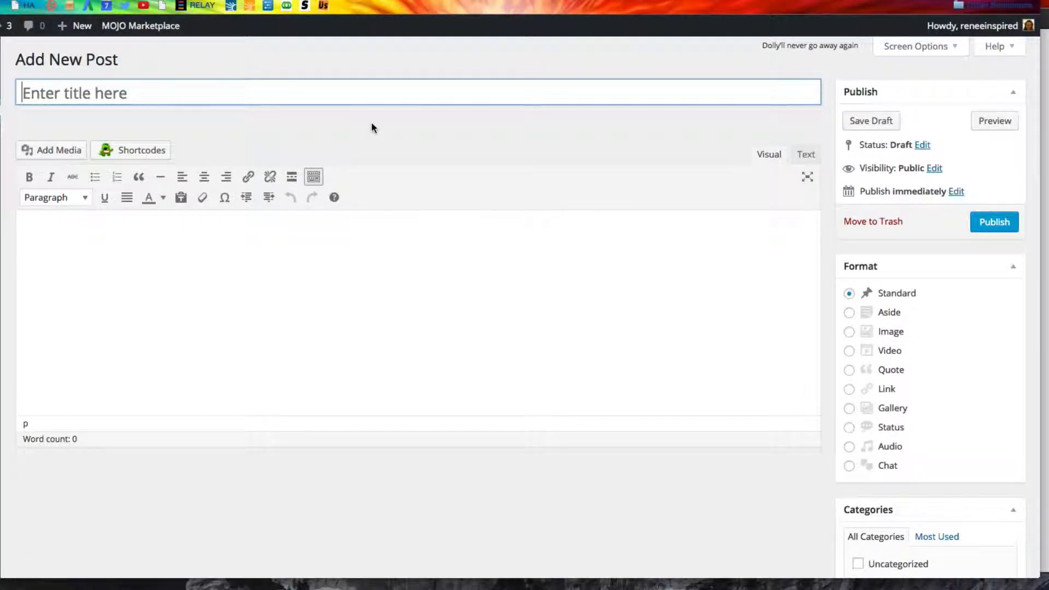
pyautogui.click(298, 96)
pyautogui.write('Th')
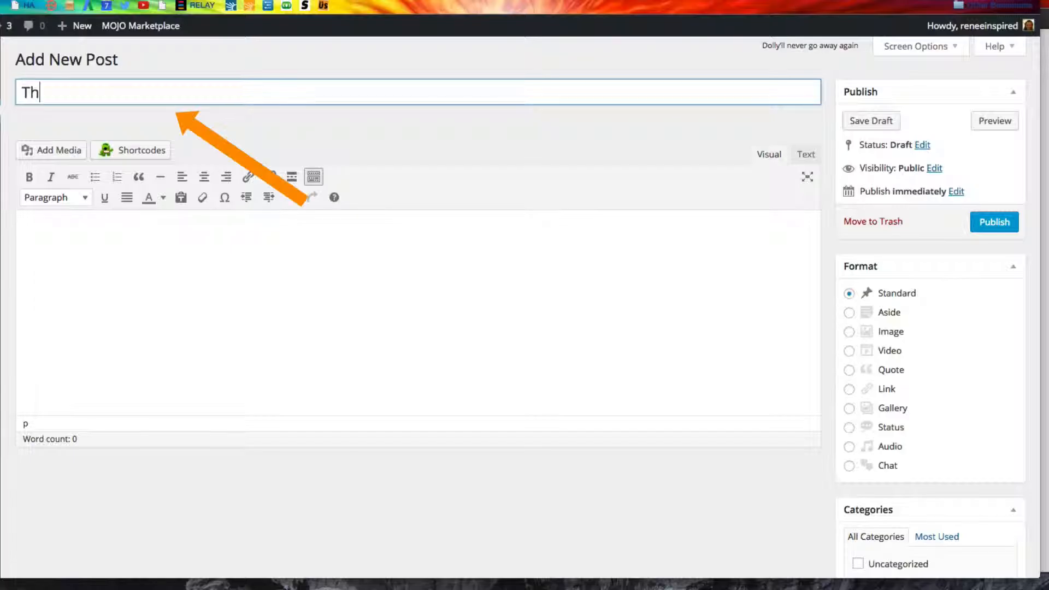
pyautogui.write('is is my first post')
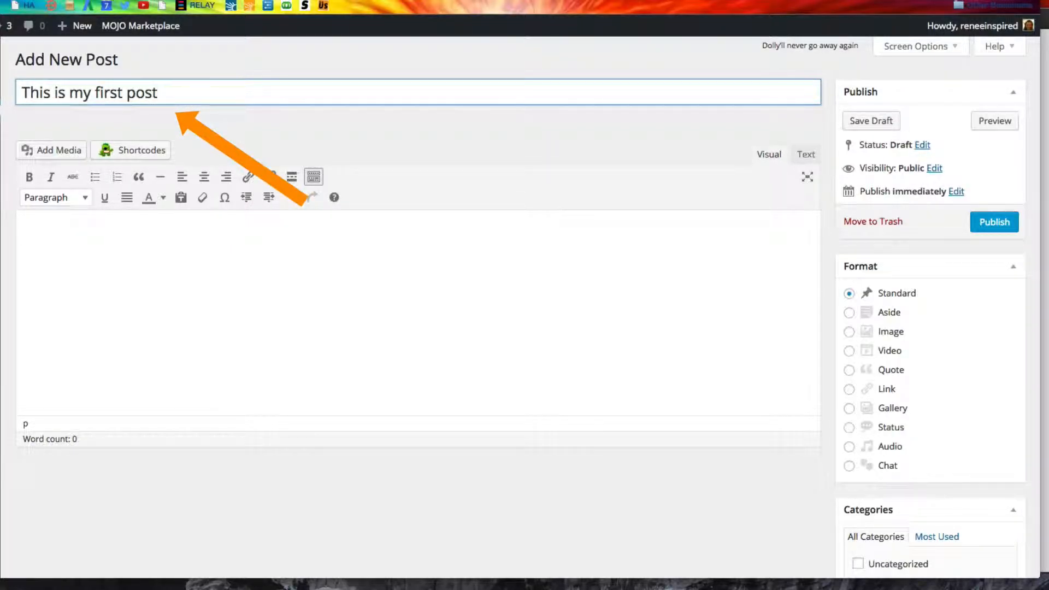
pyautogui.click(44, 234)
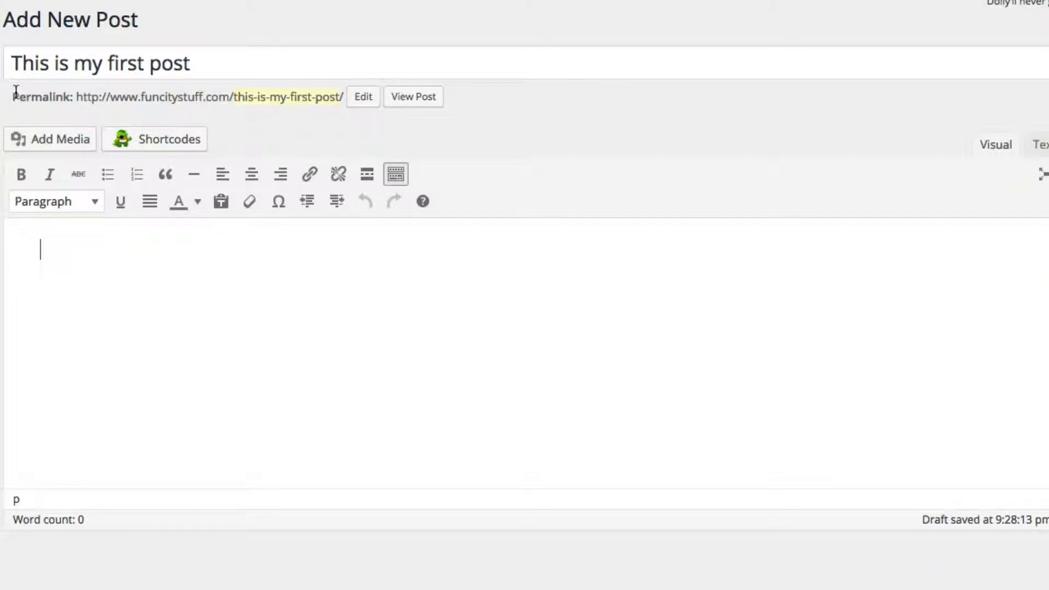
# - Check the post's generated permalink and save the post as a draft
pyautogui.moveTo(18, 97); pyautogui.dragTo(343, 94)
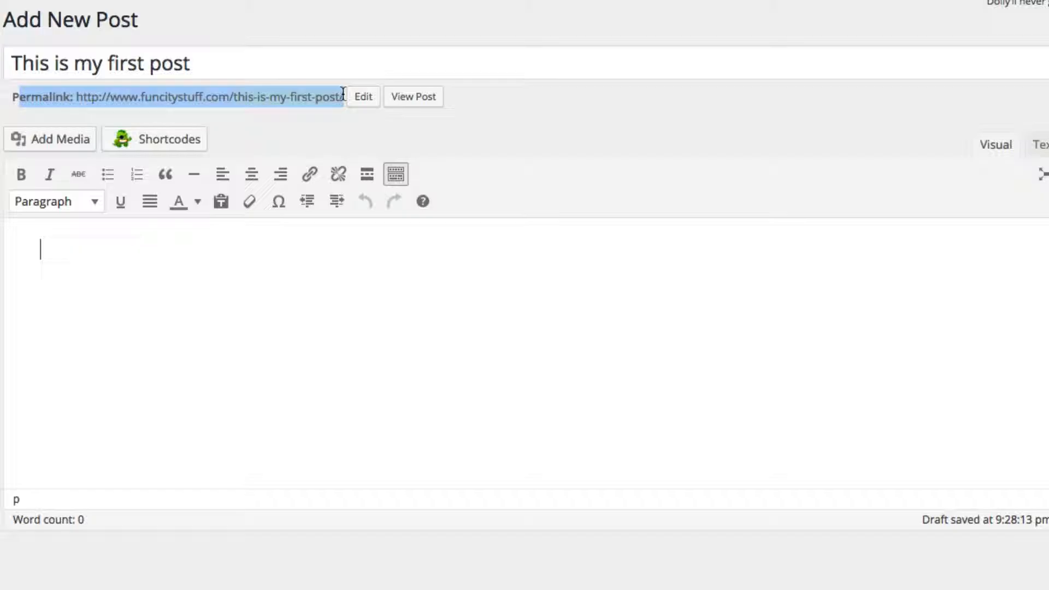
pyautogui.click(313, 123)
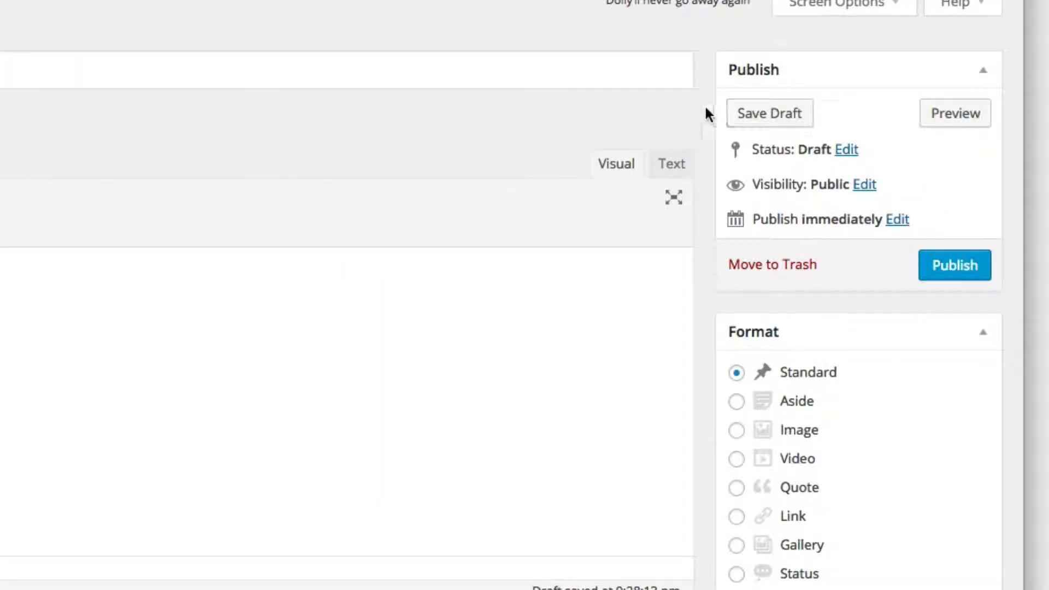
pyautogui.click(770, 121)
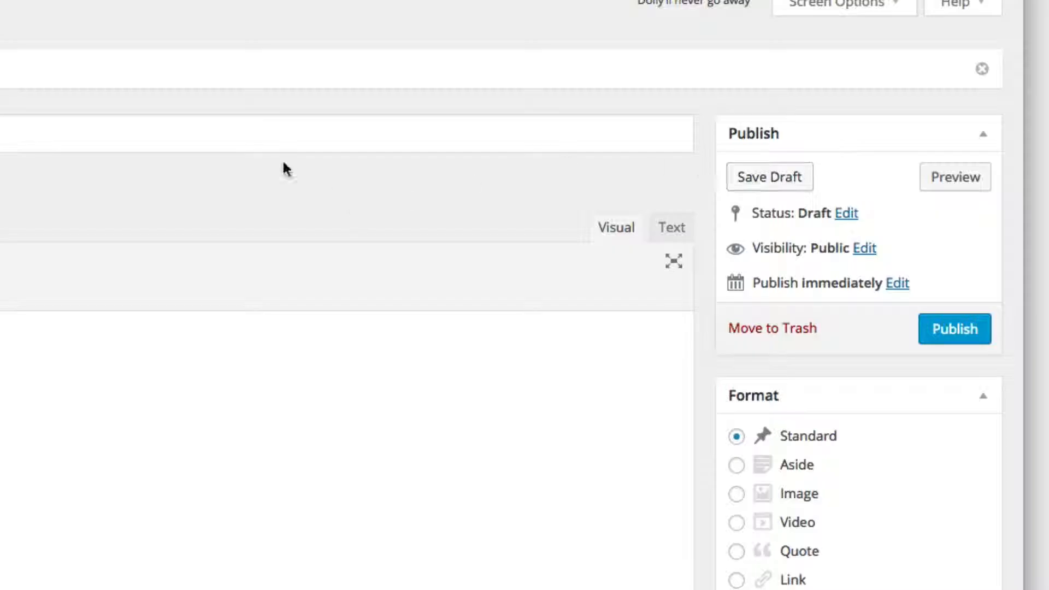
# - Fill the post body with several paragraphs and short lines of lorem ipsum placeholder text
pyautogui.scroll(-2, 112, 209)
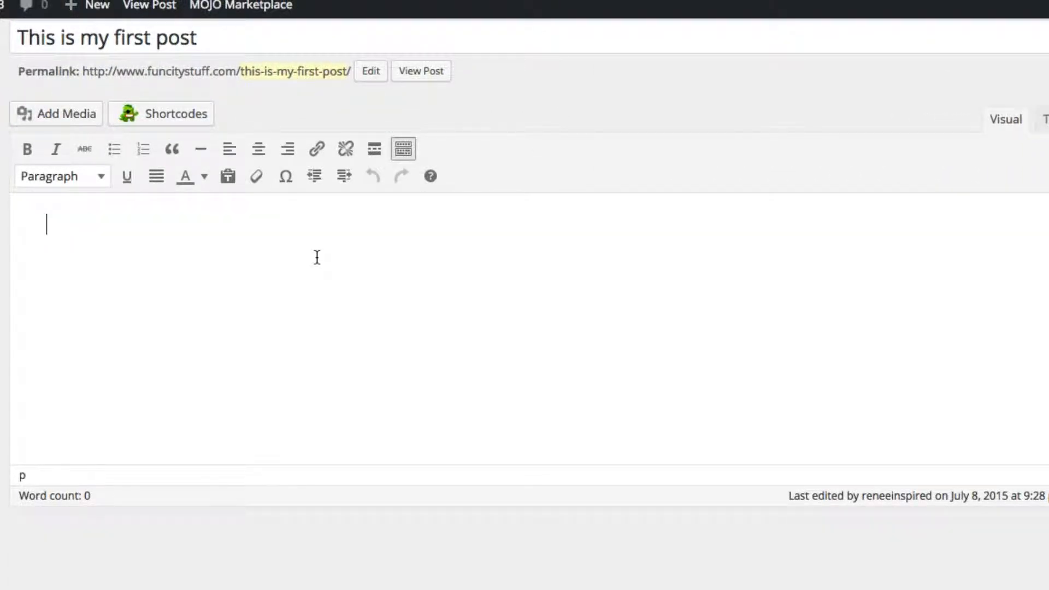
pyautogui.click(317, 257)
pyautogui.write('loremi')
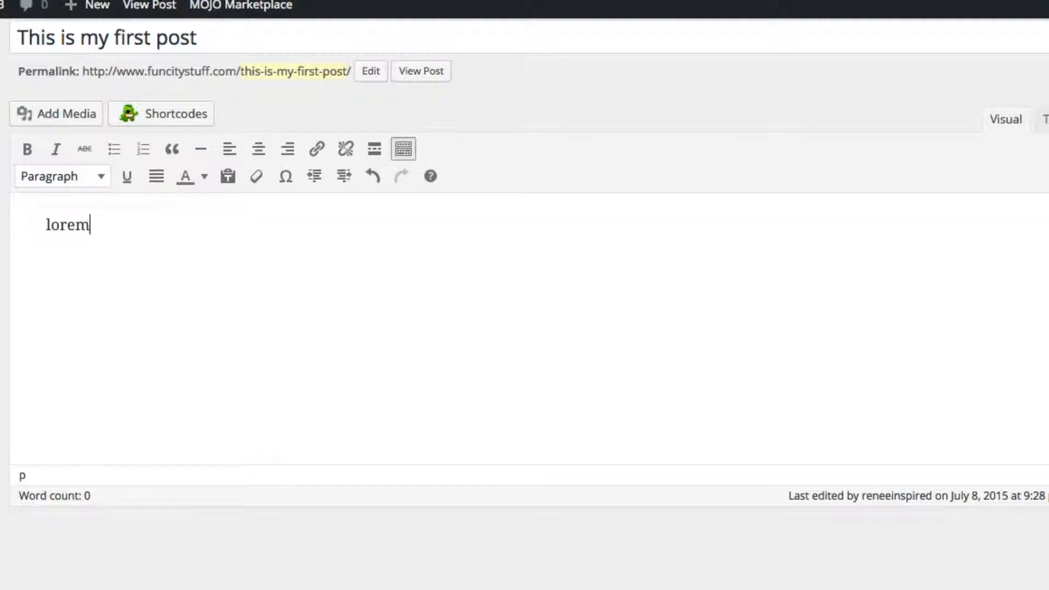
pyautogui.write('psum')
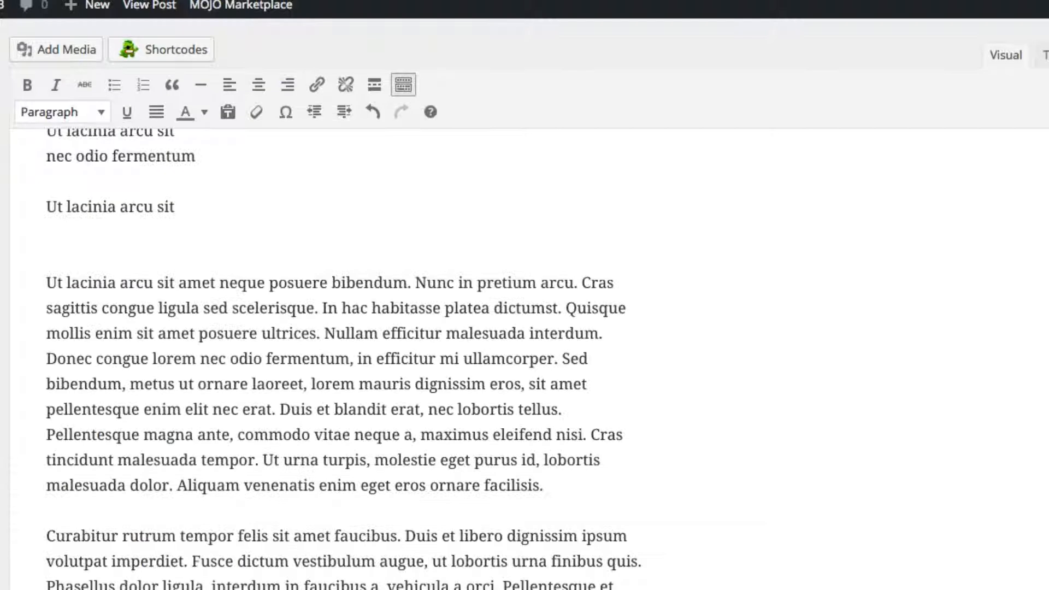
pyautogui.scroll(10, 155, 330)
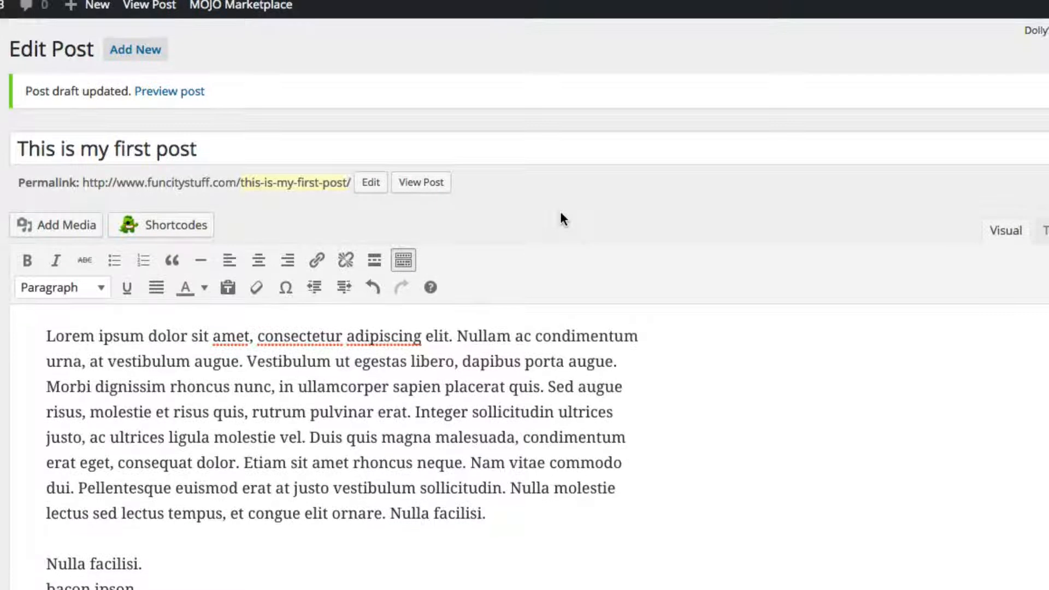
# - Hide the second row of formatting tools above the post body and show it again
pyautogui.scroll(-1, 559, 215)
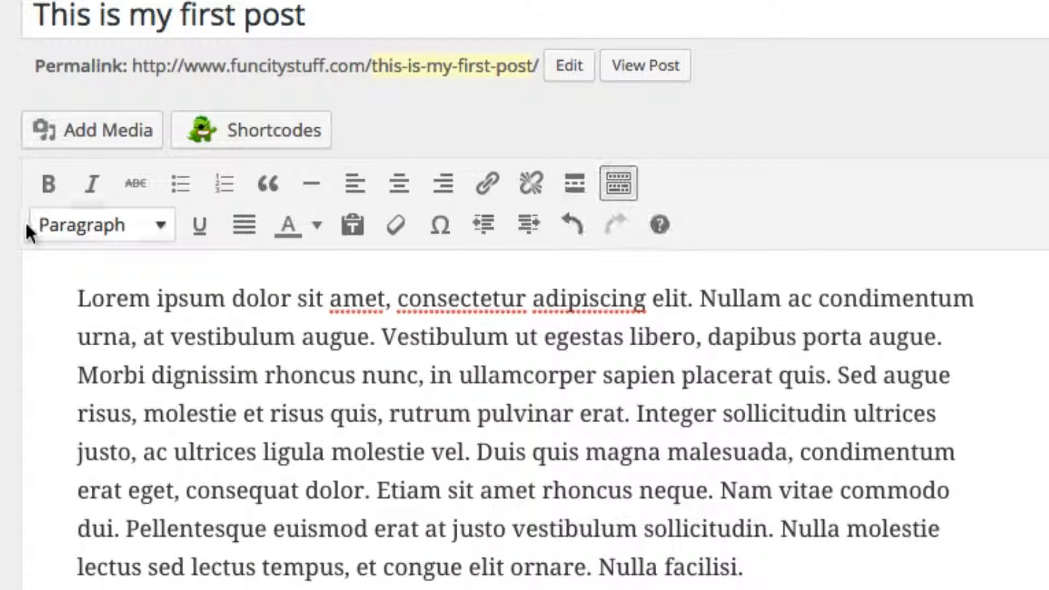
pyautogui.click(619, 191)
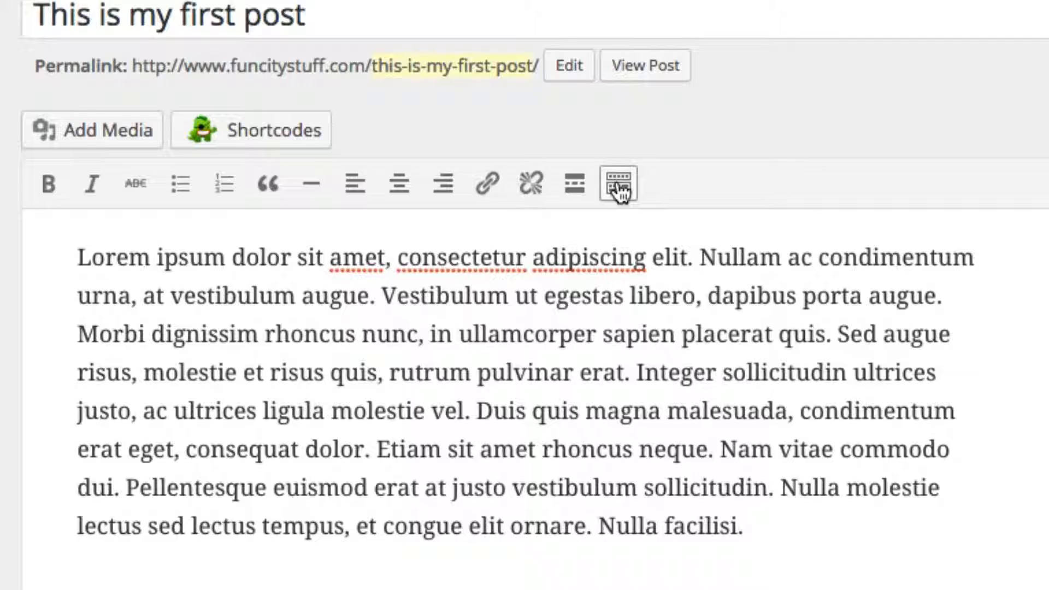
pyautogui.click(618, 188)
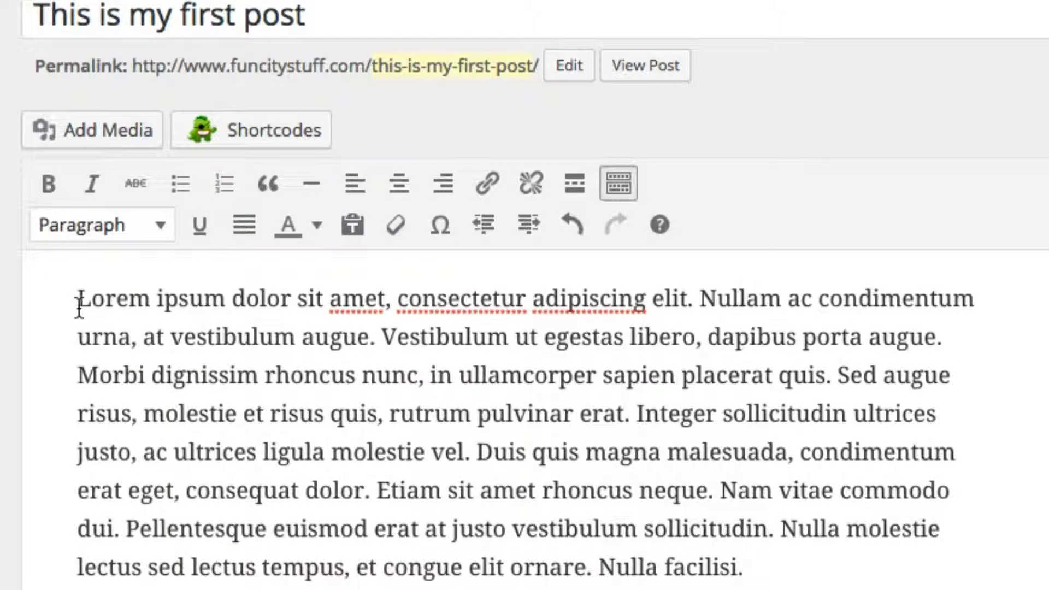
# - Insert line breaks after the short "Nulla facilisi." line to separate it from "bacon ipson." below it
pyautogui.moveTo(76, 298); pyautogui.dragTo(798, 555)
pyautogui.click(82, 587)
pyautogui.scroll(-2, 130, 519)
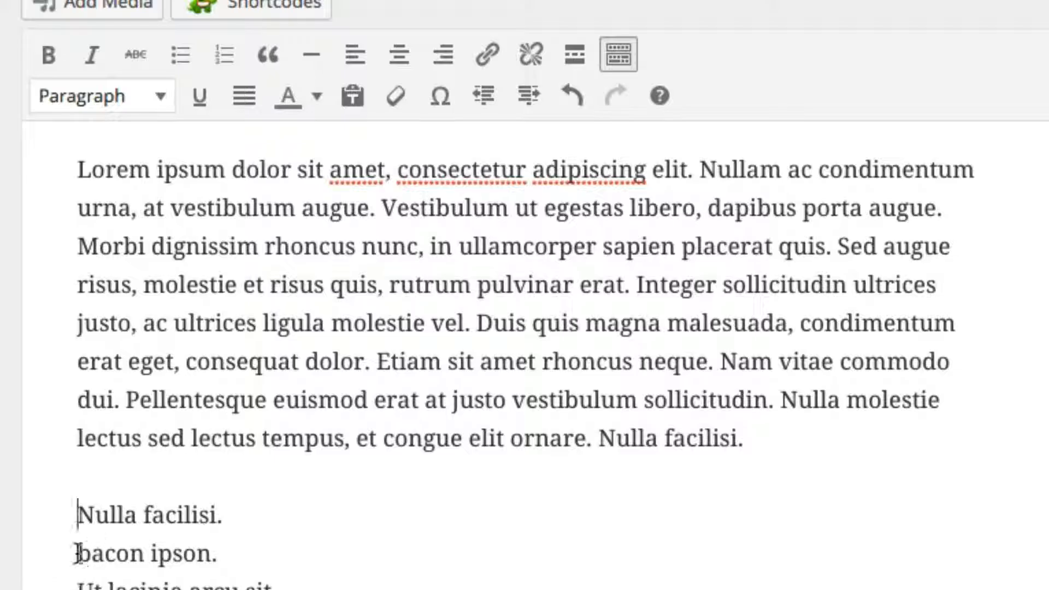
pyautogui.click(249, 515)
pyautogui.press('Return')
pyautogui.press('Return')
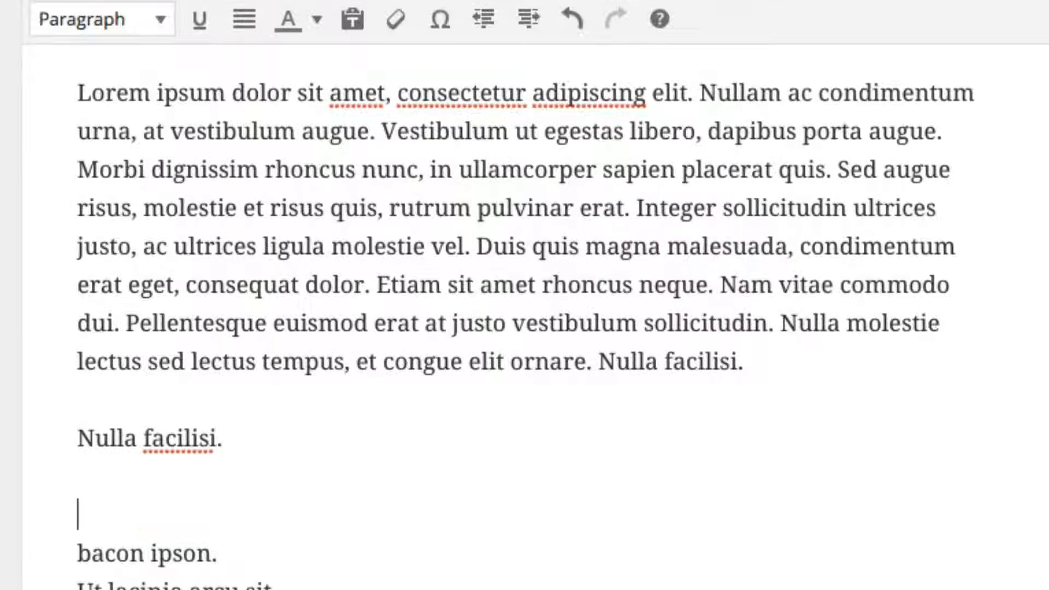
# - Turn the separate "Nulla facilisi." line below the first paragraph into a bulleted list item
pyautogui.scroll(3, 119, 503)
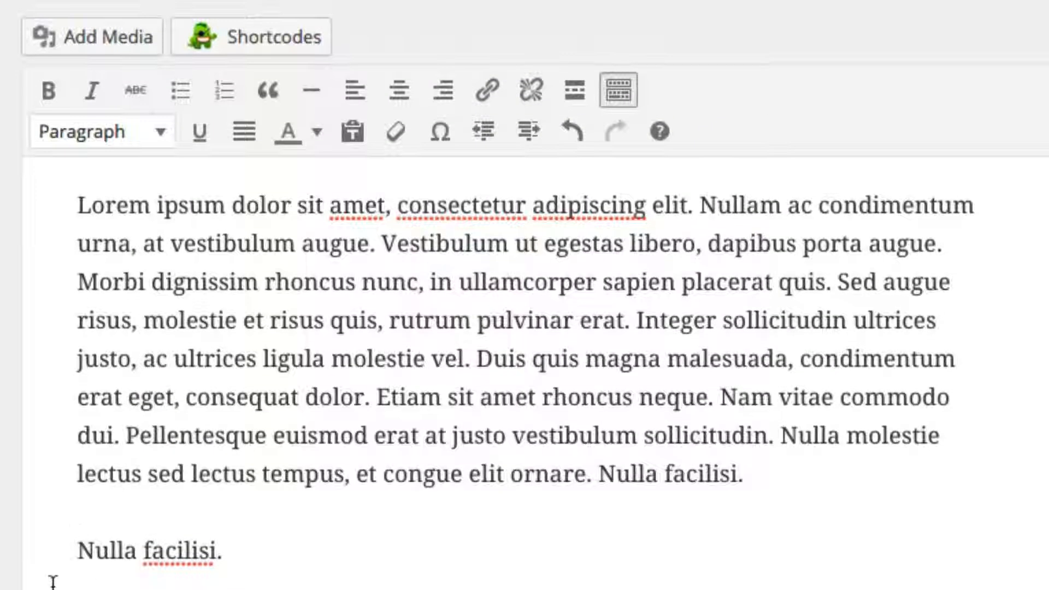
pyautogui.moveTo(75, 552); pyautogui.dragTo(261, 557)
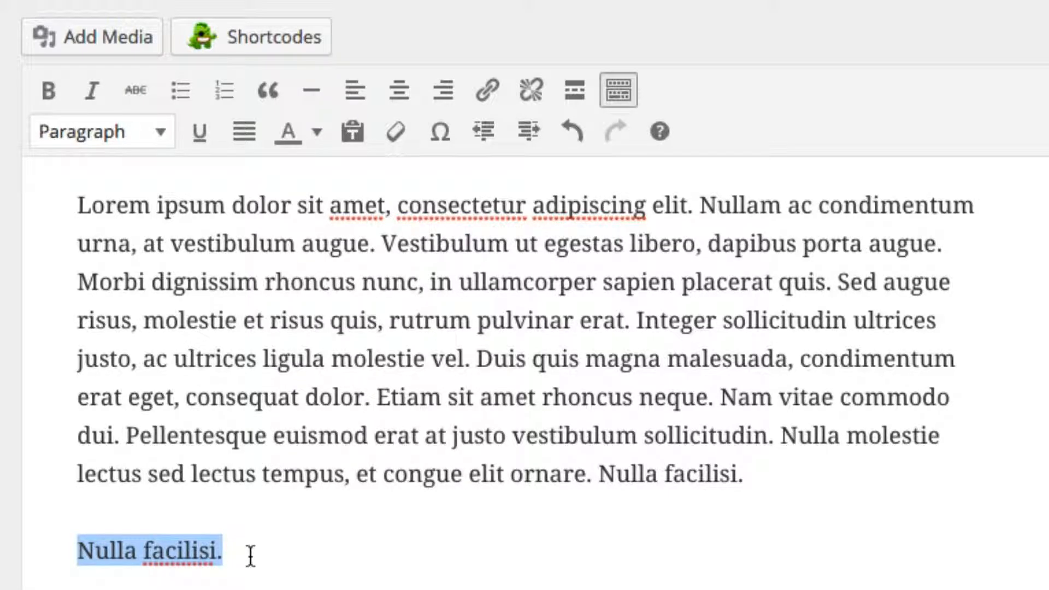
pyautogui.click(180, 95)
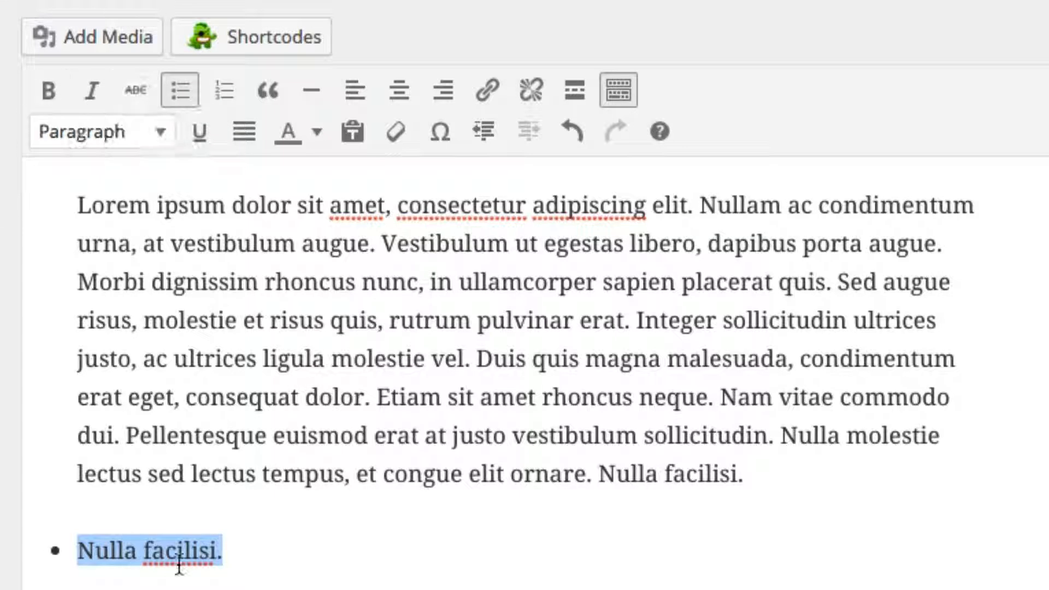
# - Add a second bullet reading "i t b" below "Nulla facilisi." and end the bulleted list
pyautogui.click(250, 549)
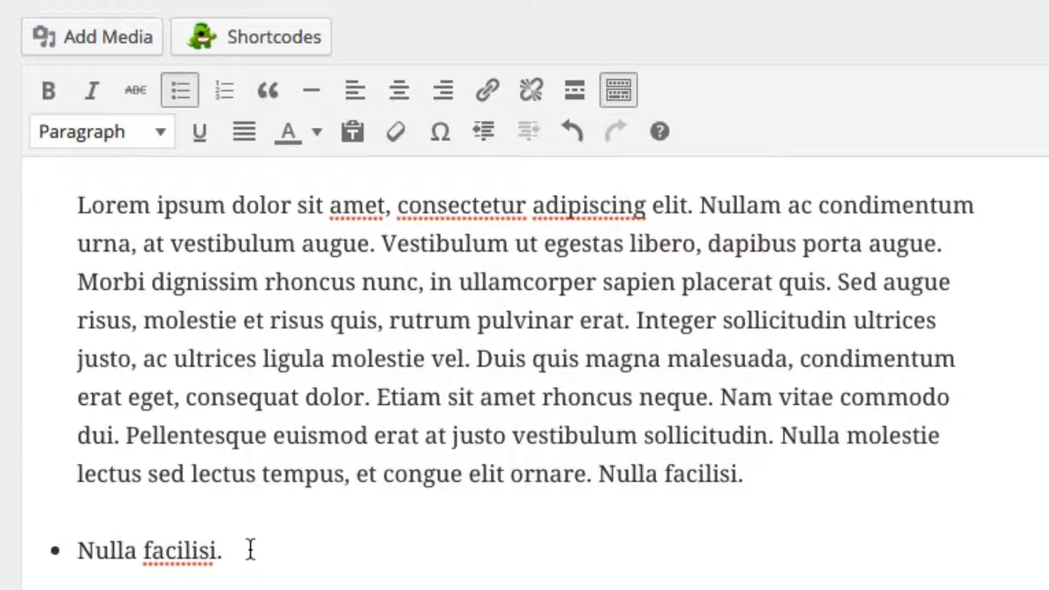
pyautogui.press('Return')
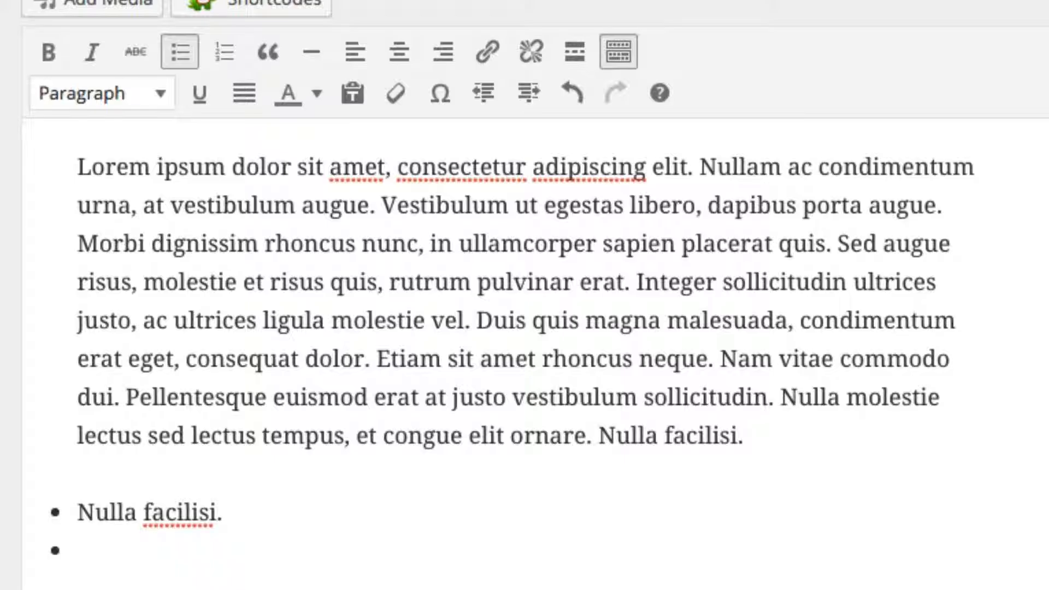
pyautogui.write('r')
pyautogui.press('BackSpace')
pyautogui.write('i t b')
pyautogui.press('Return')
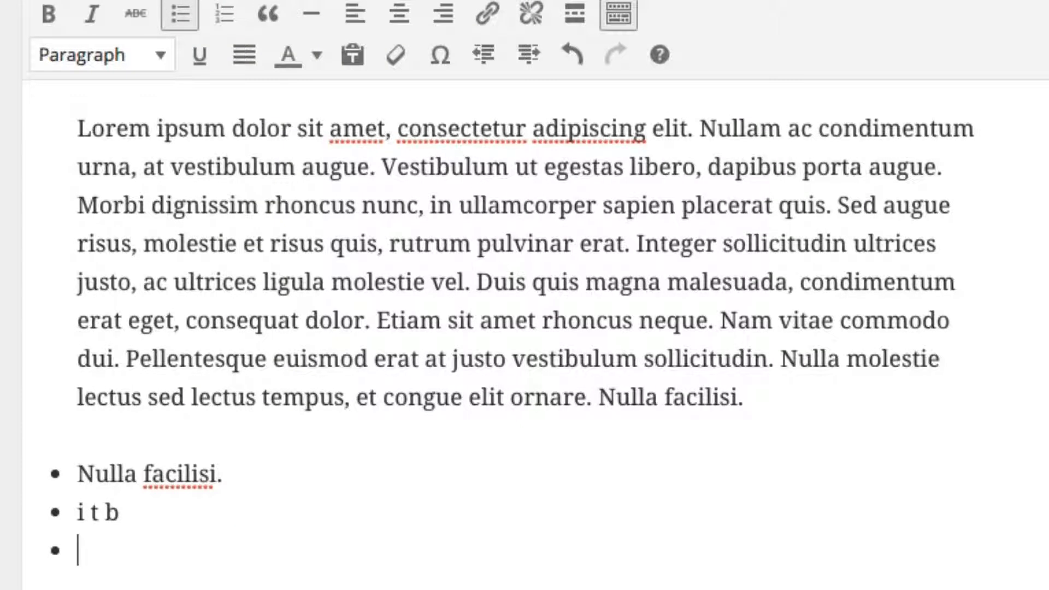
pyautogui.press('Return')
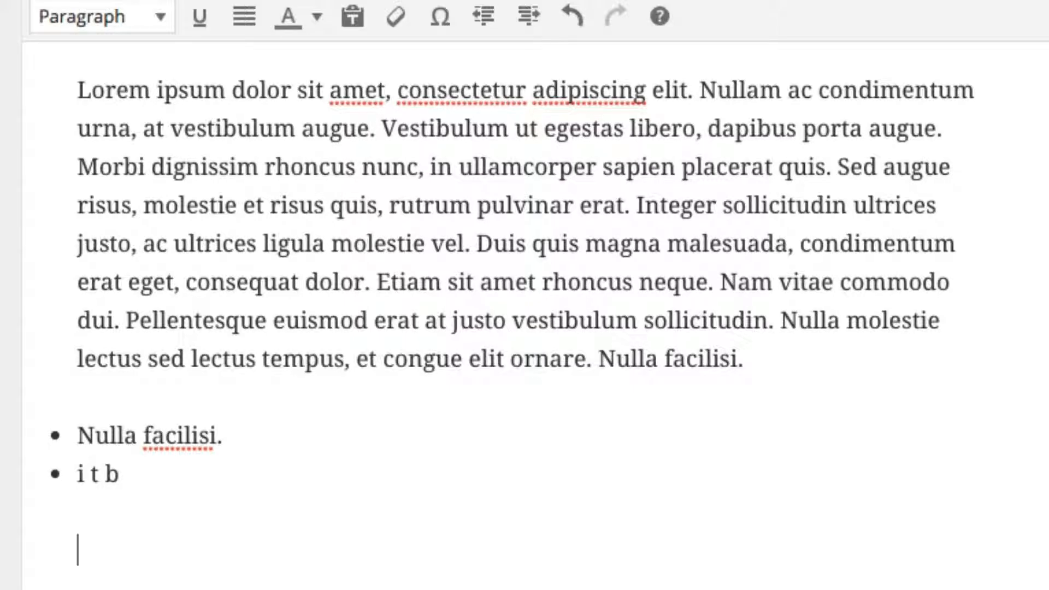
# - Make the words "at vestibulum augue" in the first paragraph bold and italic
pyautogui.scroll(4, 312, 309)
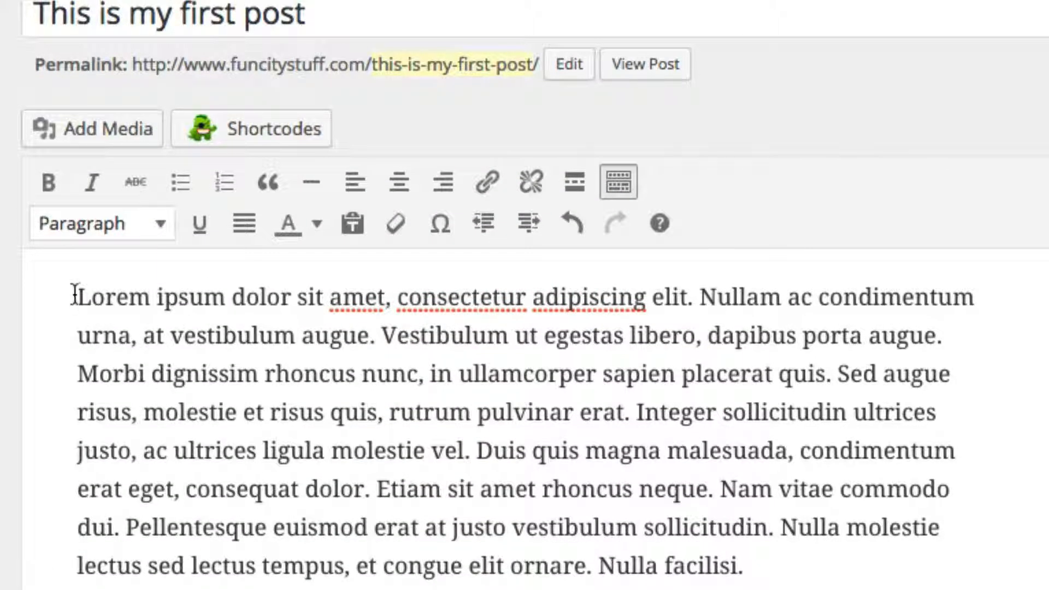
pyautogui.click(76, 297)
pyautogui.moveTo(143, 335); pyautogui.dragTo(370, 334)
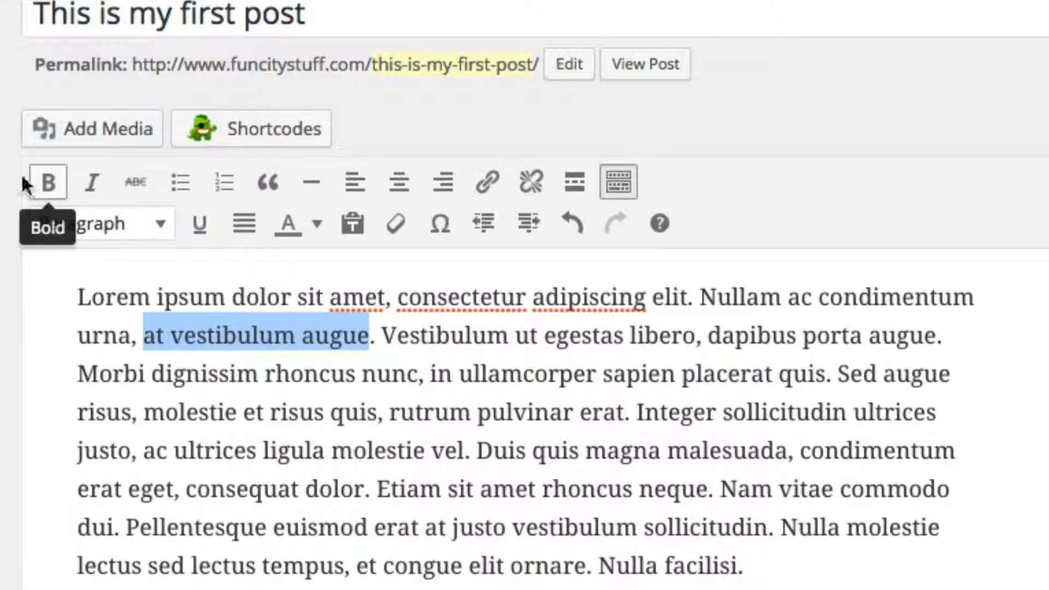
pyautogui.click(46, 182)
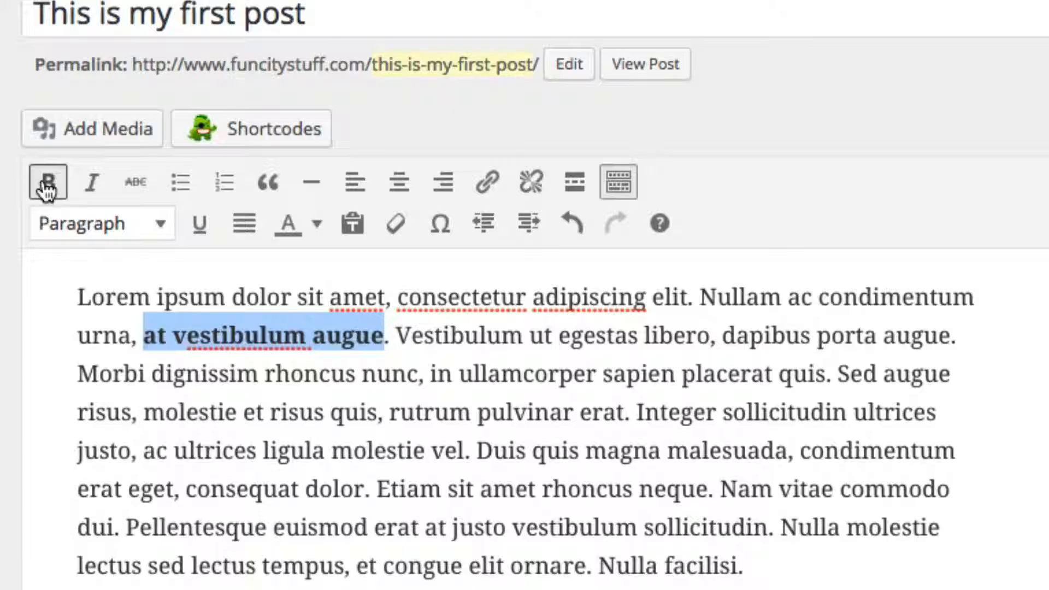
pyautogui.click(91, 189)
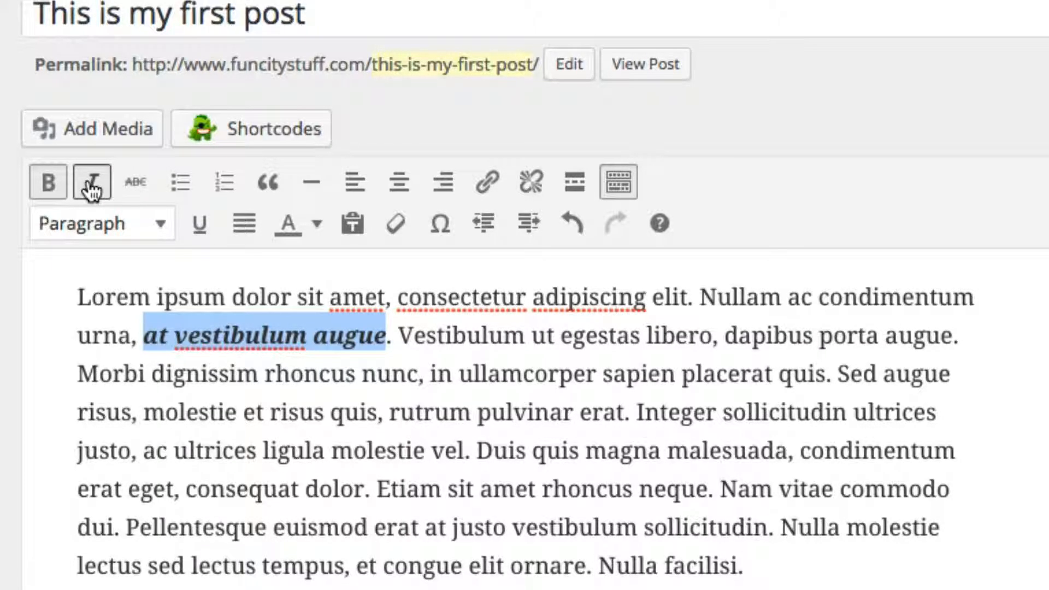
# - Apply the Heading 2 style to the text block starting with "bacon ipson." below the bulleted list
pyautogui.scroll(-6, 140, 497)
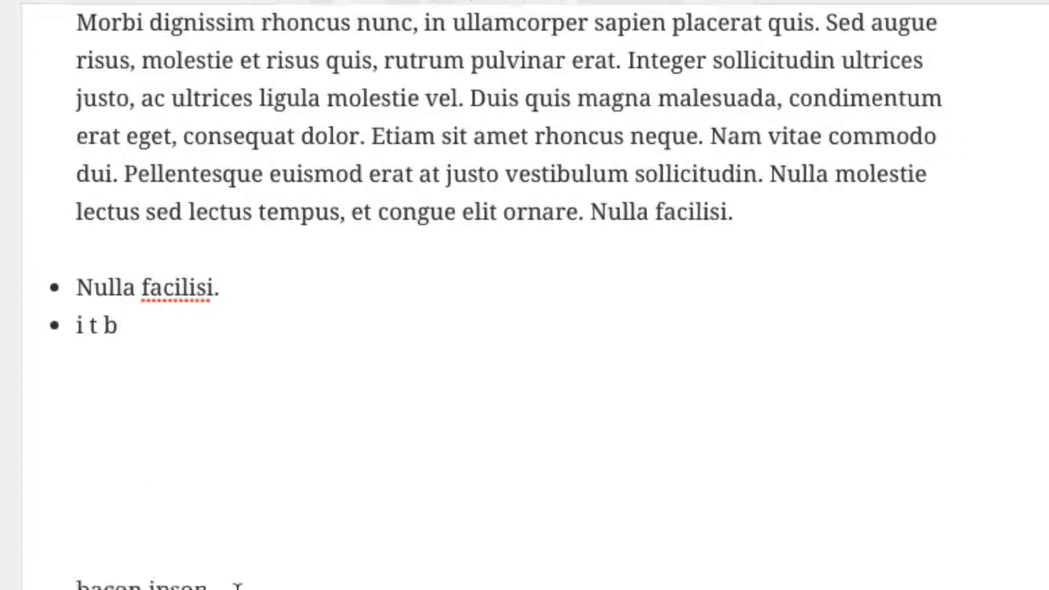
pyautogui.moveTo(238, 587); pyautogui.dragTo(57, 586)
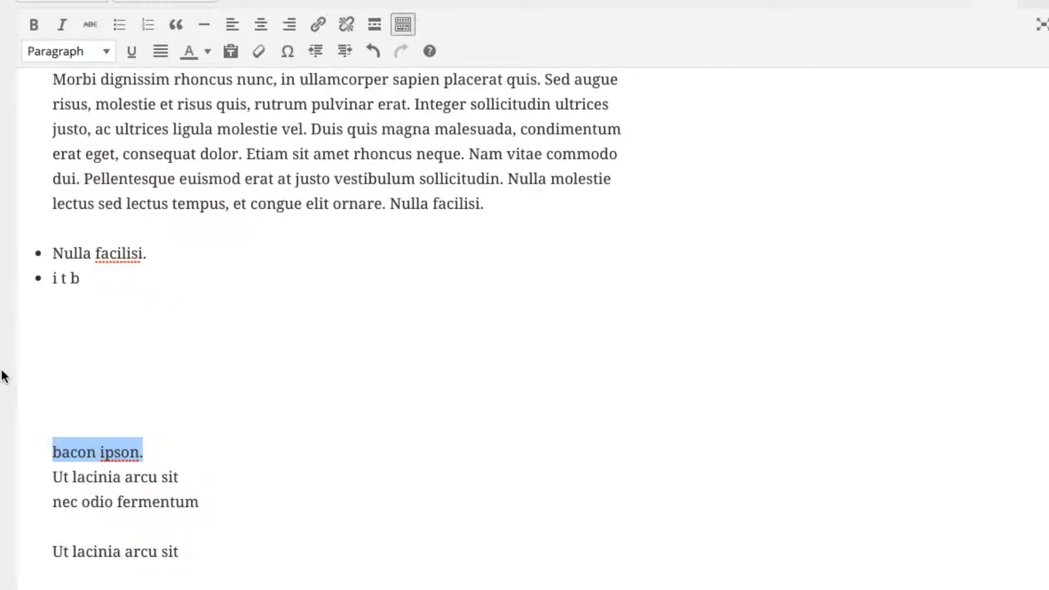
pyautogui.scroll(2, 5, 377)
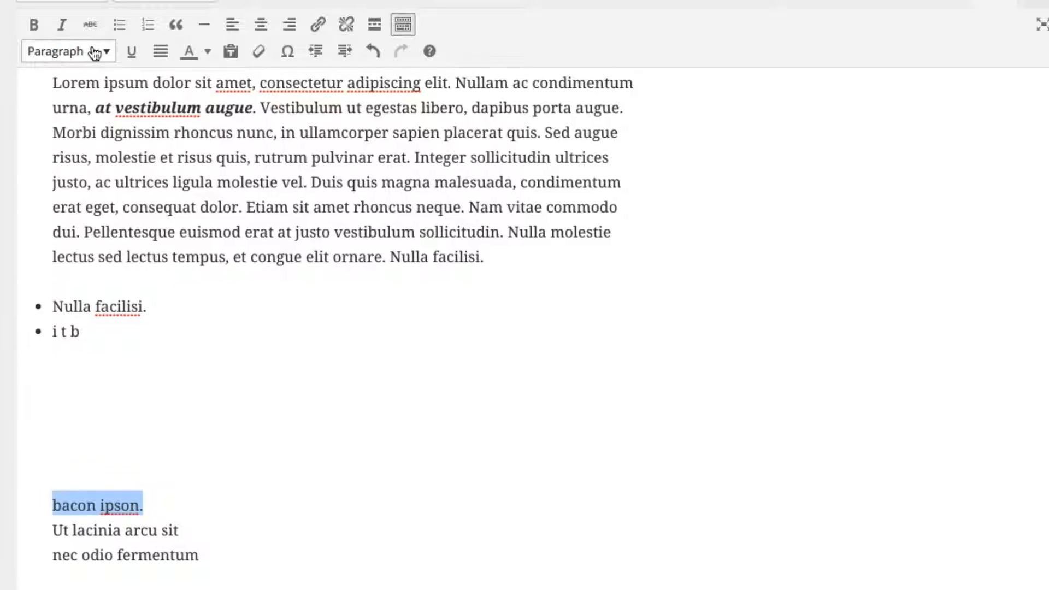
pyautogui.click(109, 54)
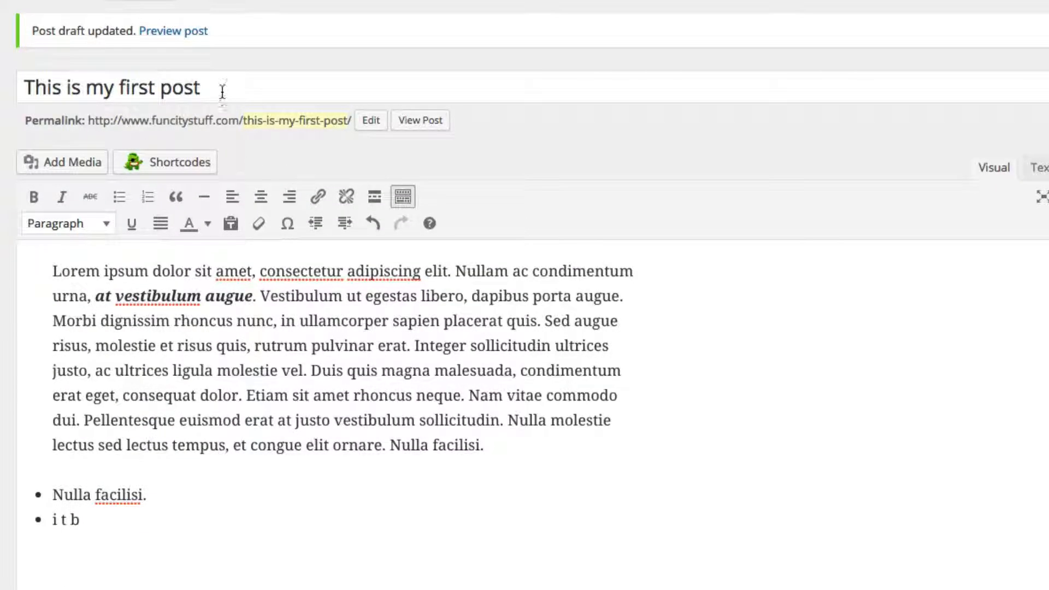
pyautogui.moveTo(222, 91); pyautogui.dragTo(21, 84)
pyautogui.scroll(-5, 186, 320)
pyautogui.scroll(3, 179, 312)
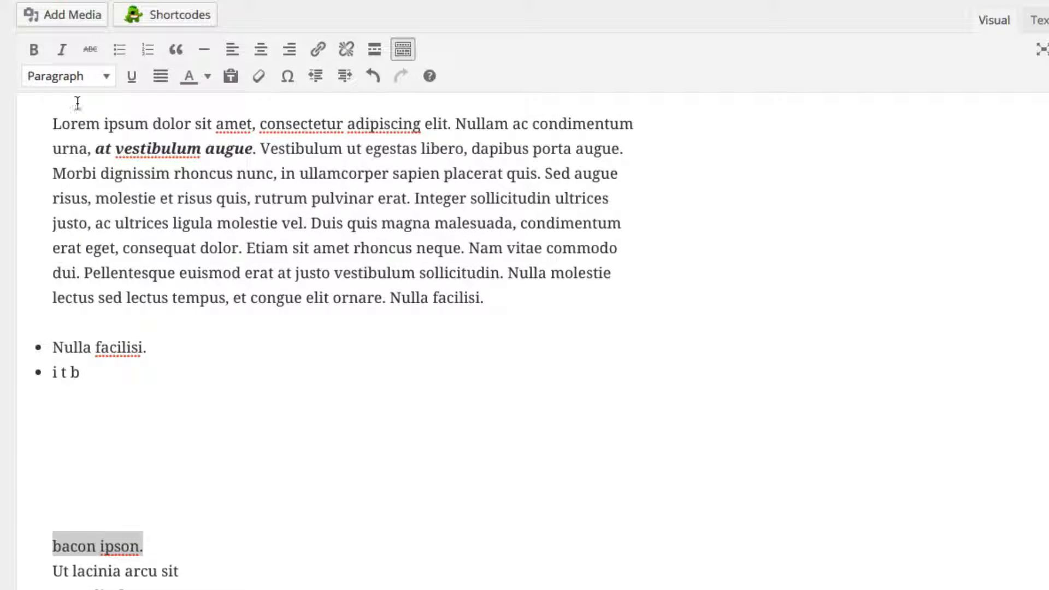
pyautogui.click(101, 76)
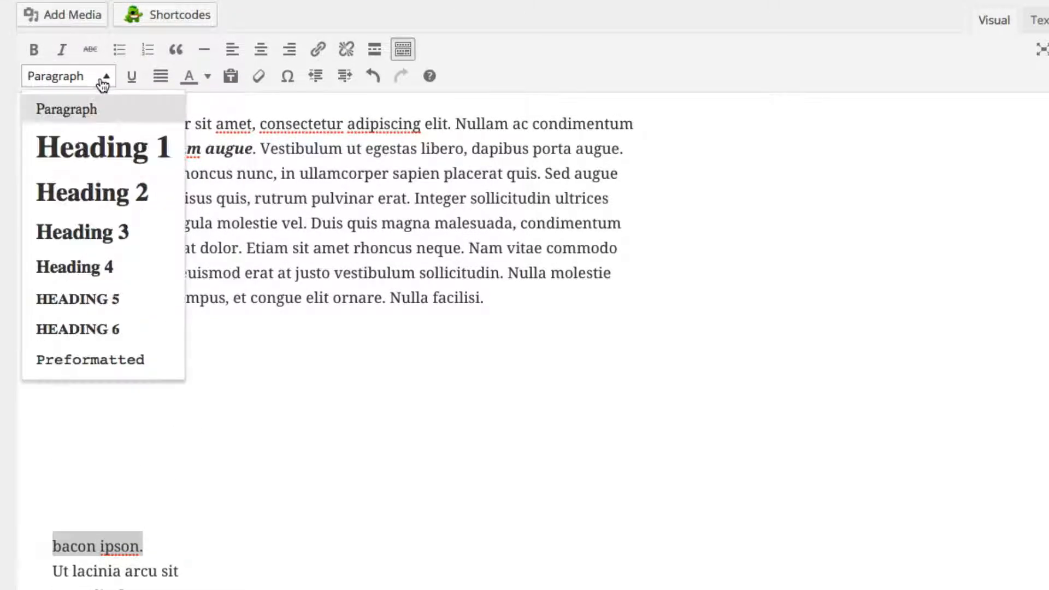
pyautogui.click(90, 192)
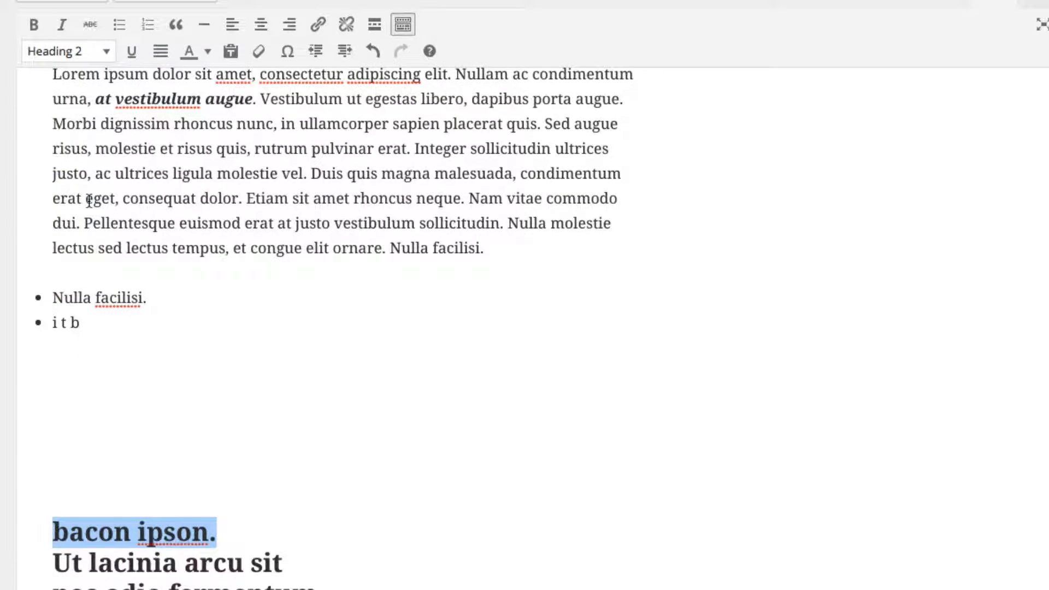
# - Copy the last paragraph's opening sentences, "Curabitur rutrum" through "volutpat imperdiet.", and paste them as a blockquote in the empty space below the bulleted list
pyautogui.scroll(-5, 371, 447)
pyautogui.scroll(3, 371, 449)
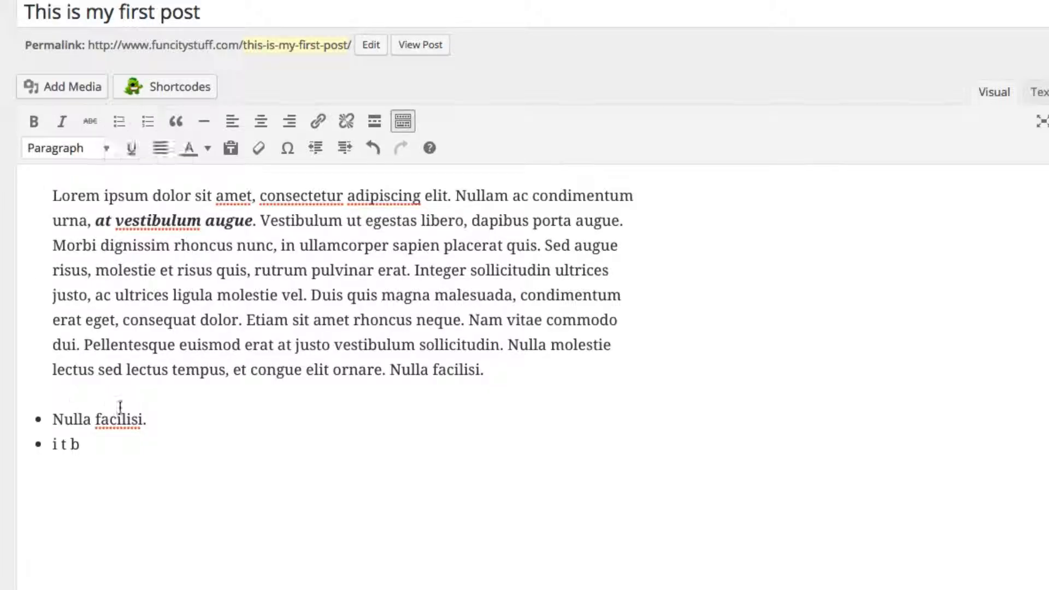
pyautogui.scroll(-1, 117, 399)
pyautogui.scroll(-10, 55, 423)
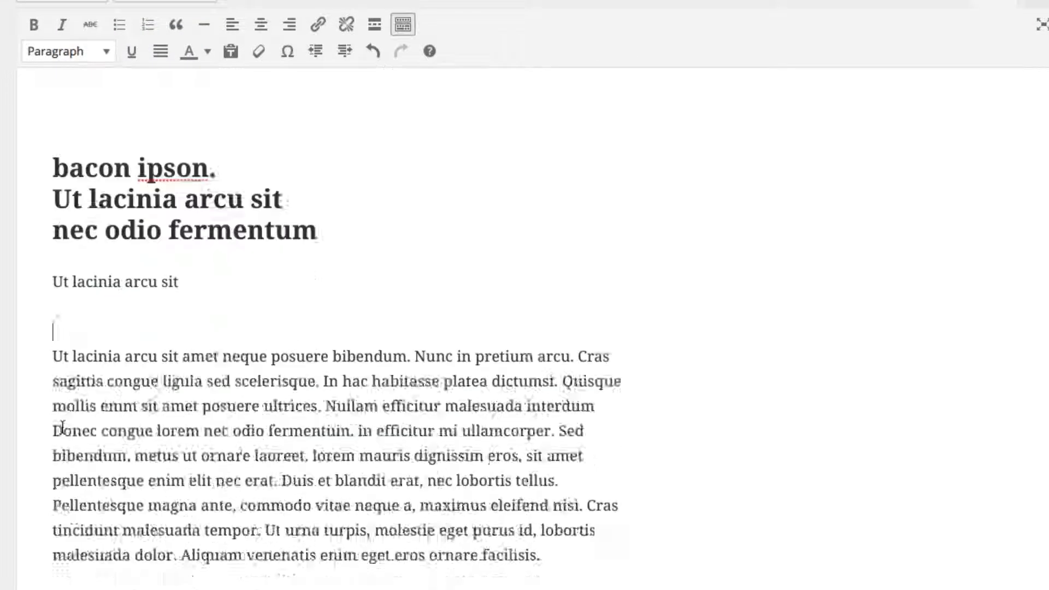
pyautogui.moveTo(51, 341); pyautogui.dragTo(194, 366)
pyautogui.hotkey('ctrl', 'c')
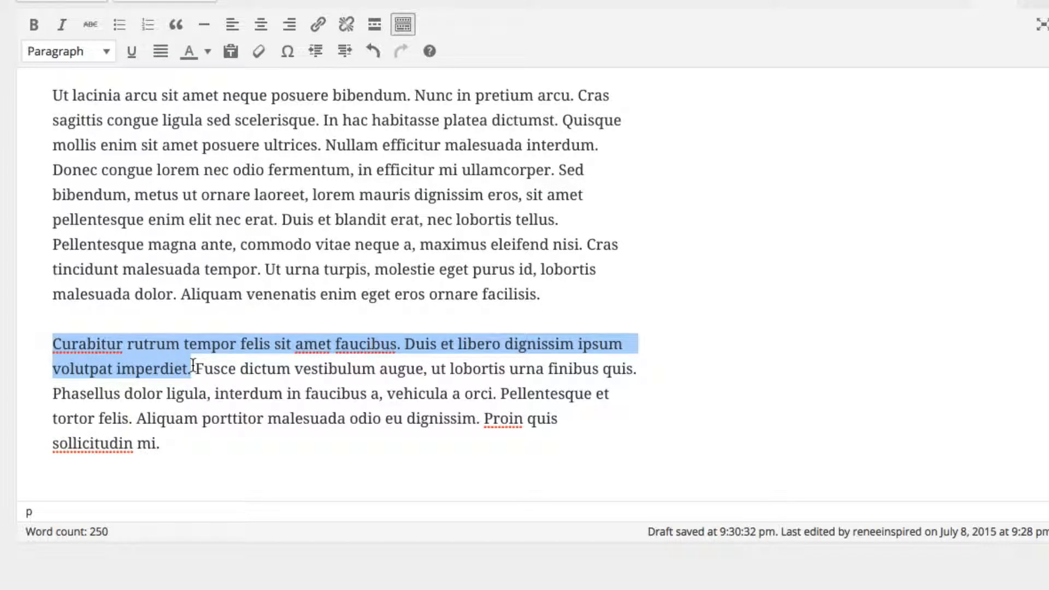
pyautogui.scroll(9, 145, 405)
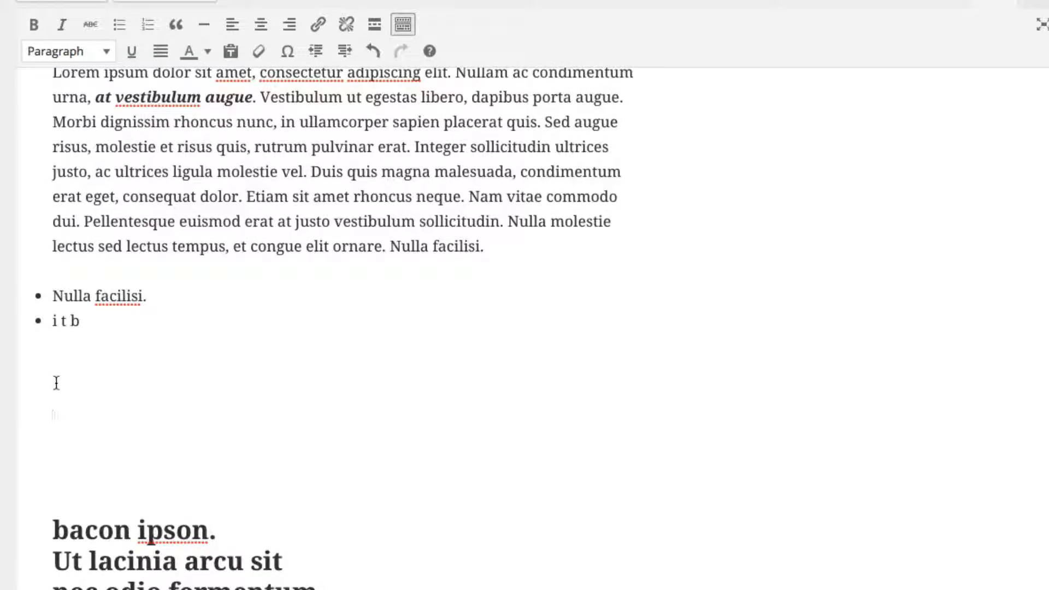
pyautogui.click(172, 30)
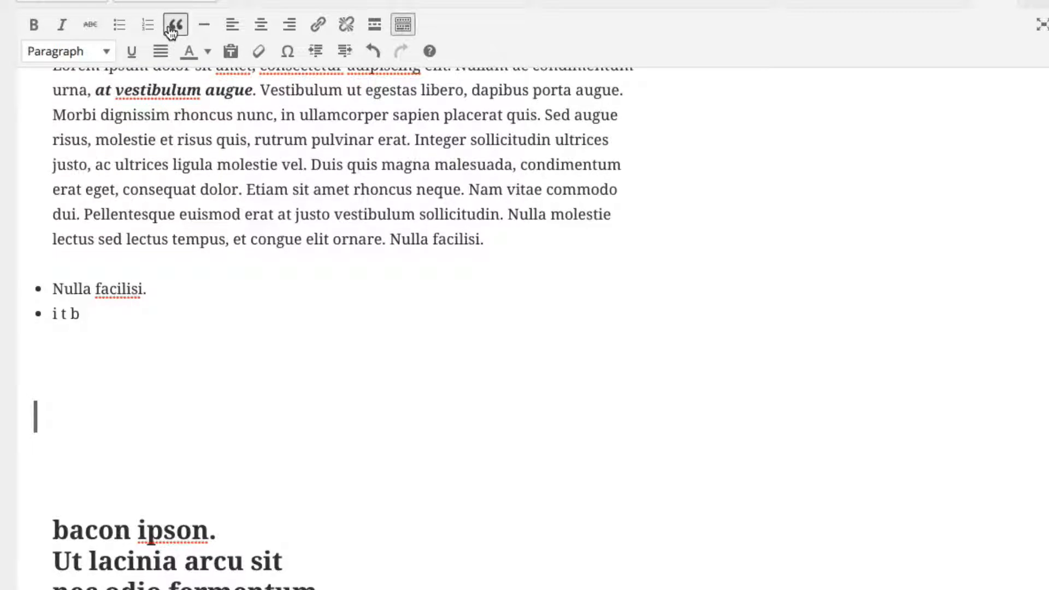
pyautogui.hotkey('ctrl', 'v')
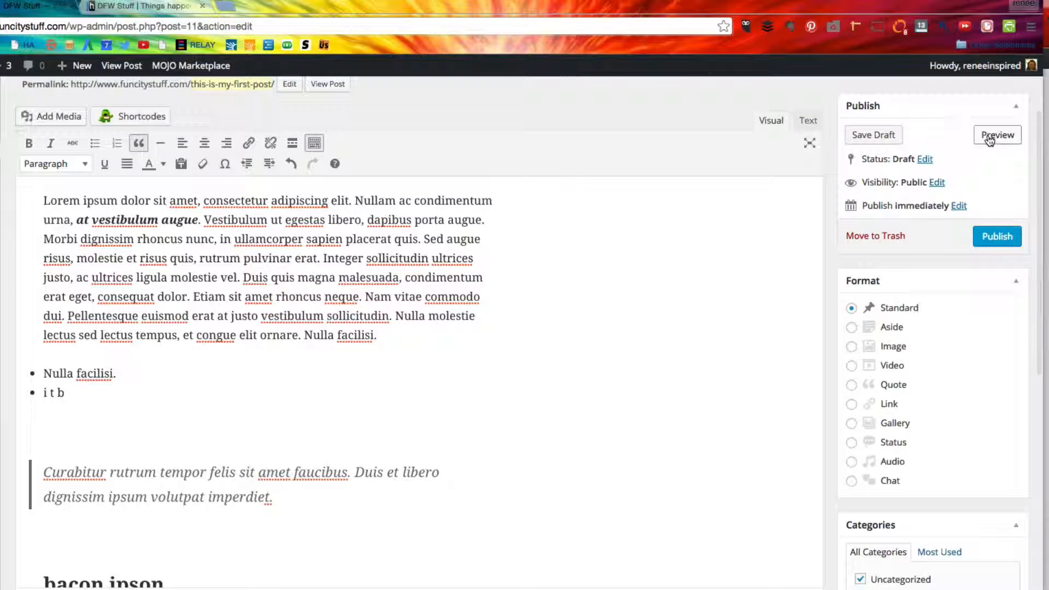
# - Preview the draft post, look over its bulleted list, blockquote and heading formatting, and return to the post editor
pyautogui.click(990, 140)
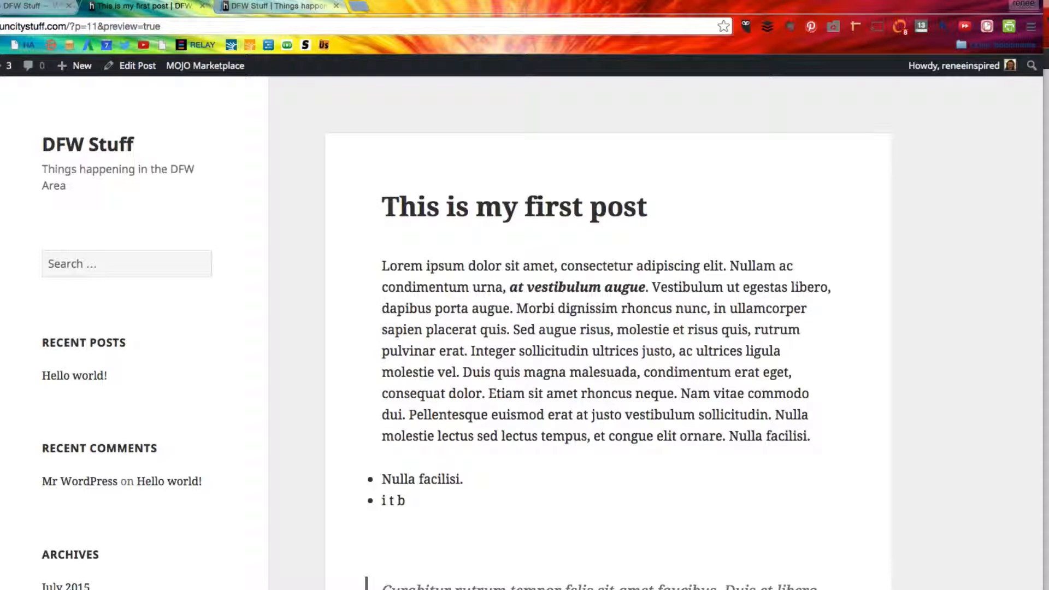
pyautogui.scroll(-5, 380, 278)
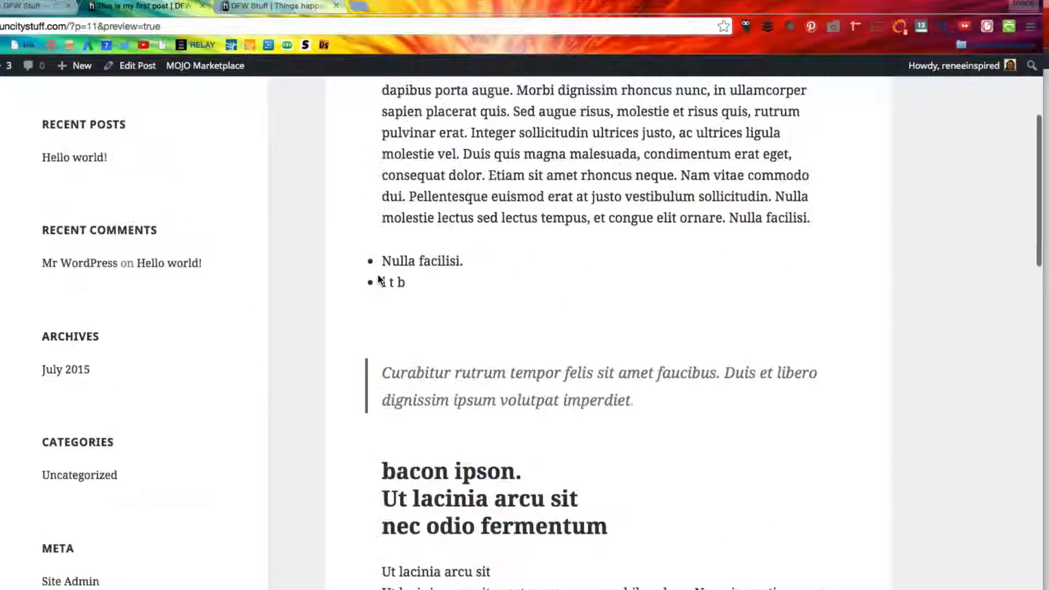
pyautogui.scroll(-3, 335, 279)
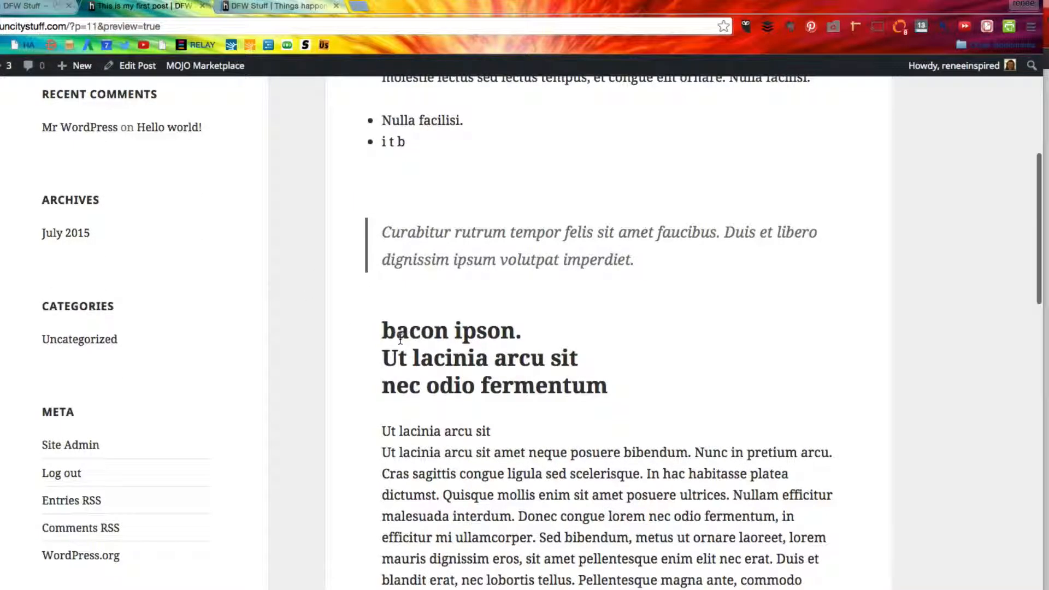
pyautogui.scroll(3, 401, 339)
pyautogui.scroll(1, 401, 339)
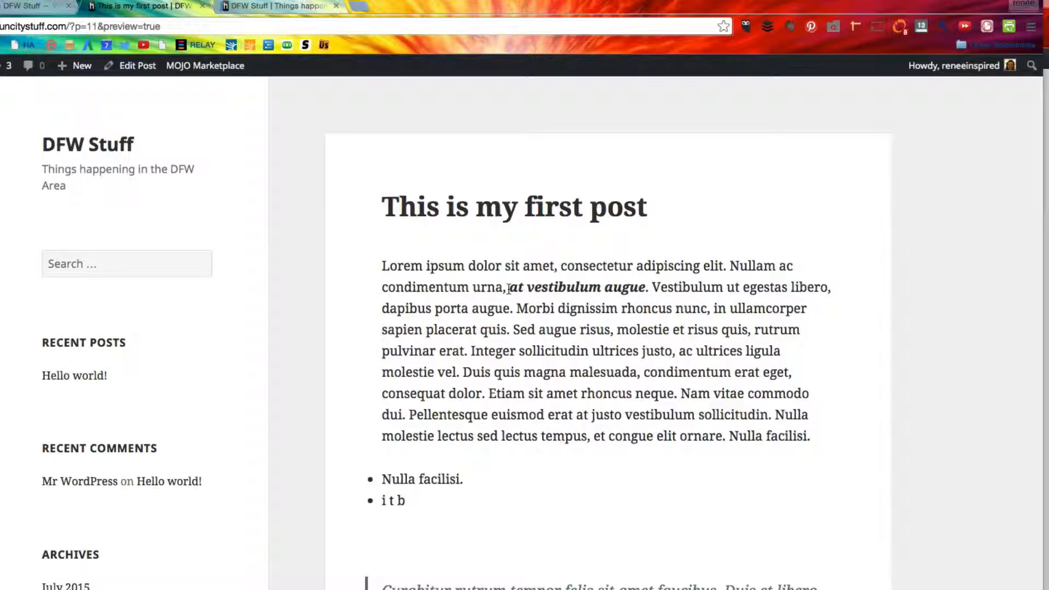
pyautogui.click(27, 7)
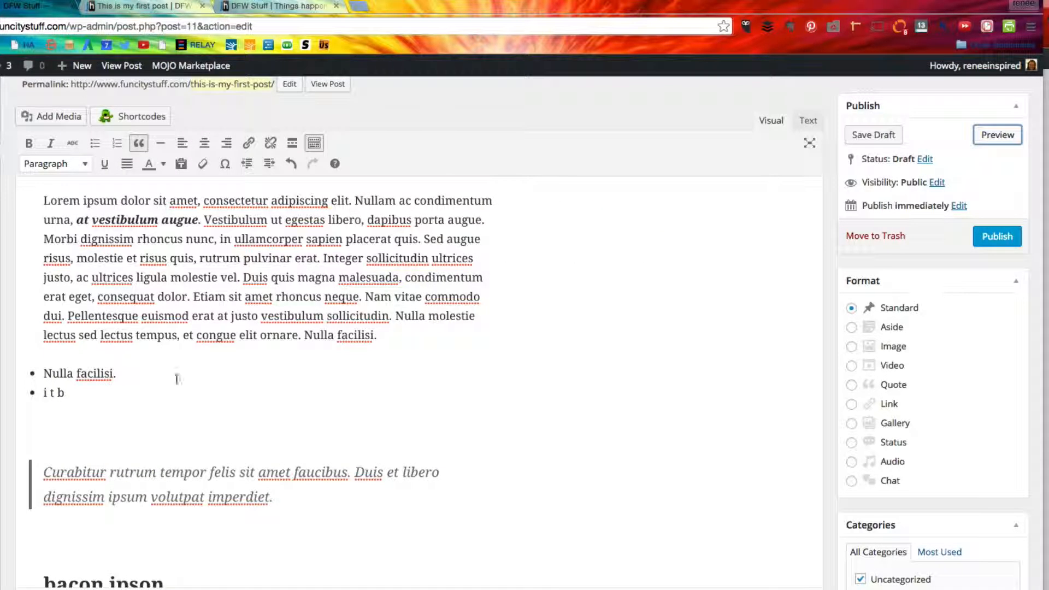
pyautogui.scroll(3, 101, 408)
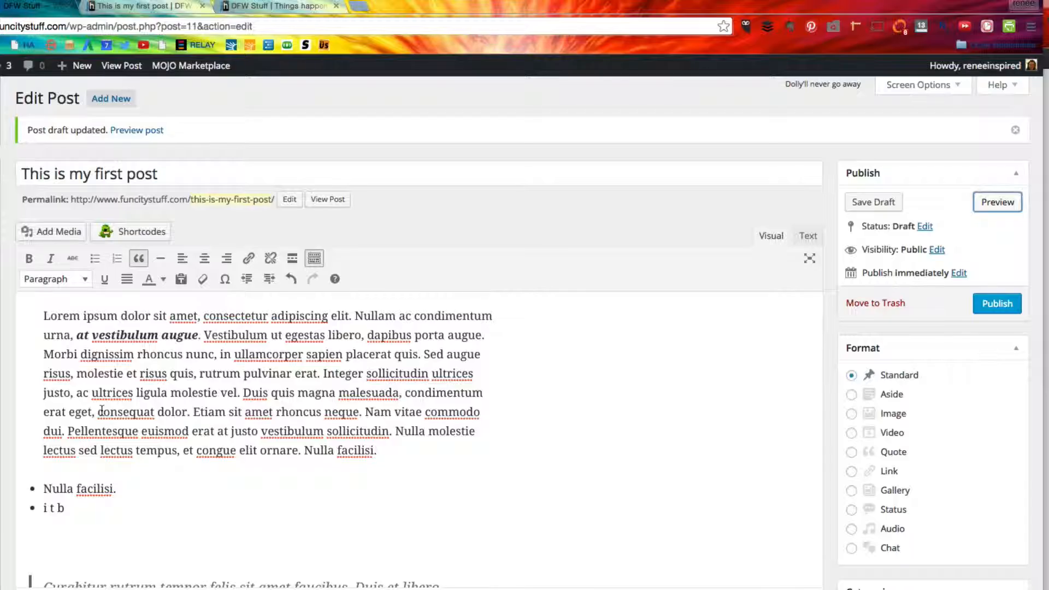
pyautogui.scroll(-1, 102, 411)
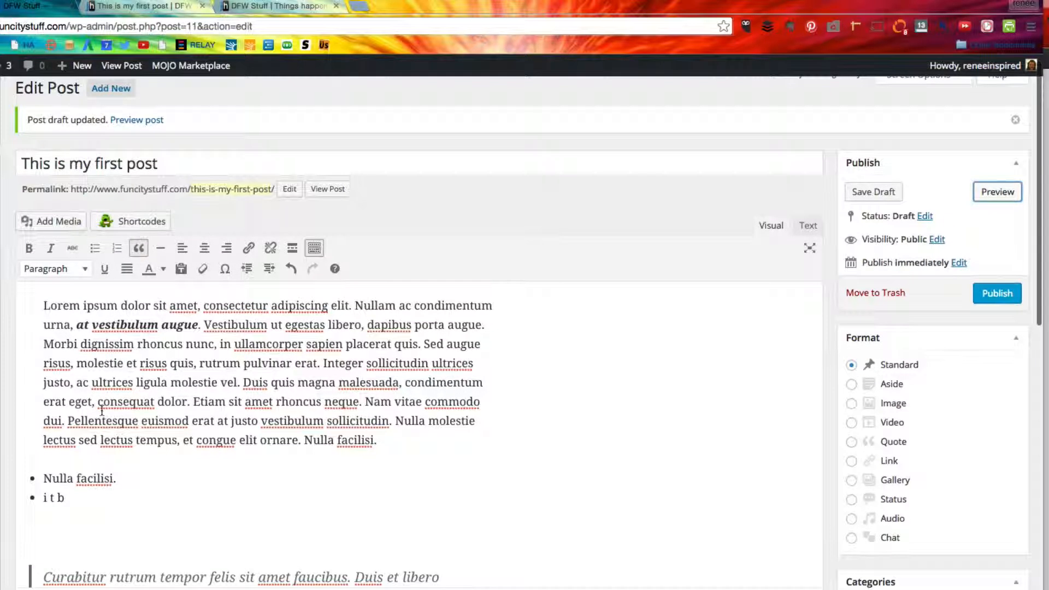
pyautogui.scroll(-2, 102, 411)
pyautogui.scroll(3, 101, 411)
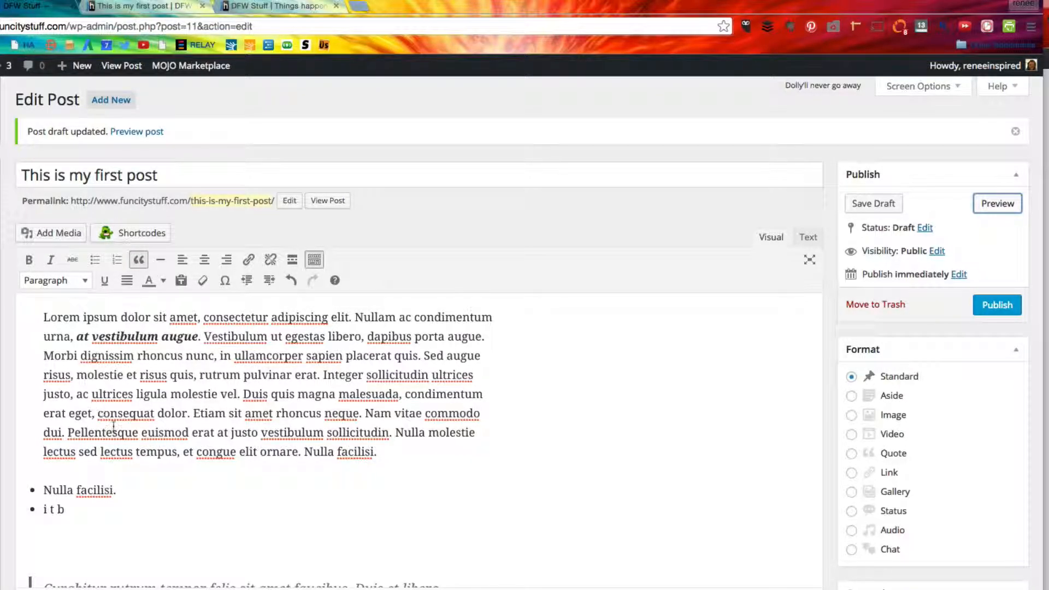
pyautogui.click(53, 526)
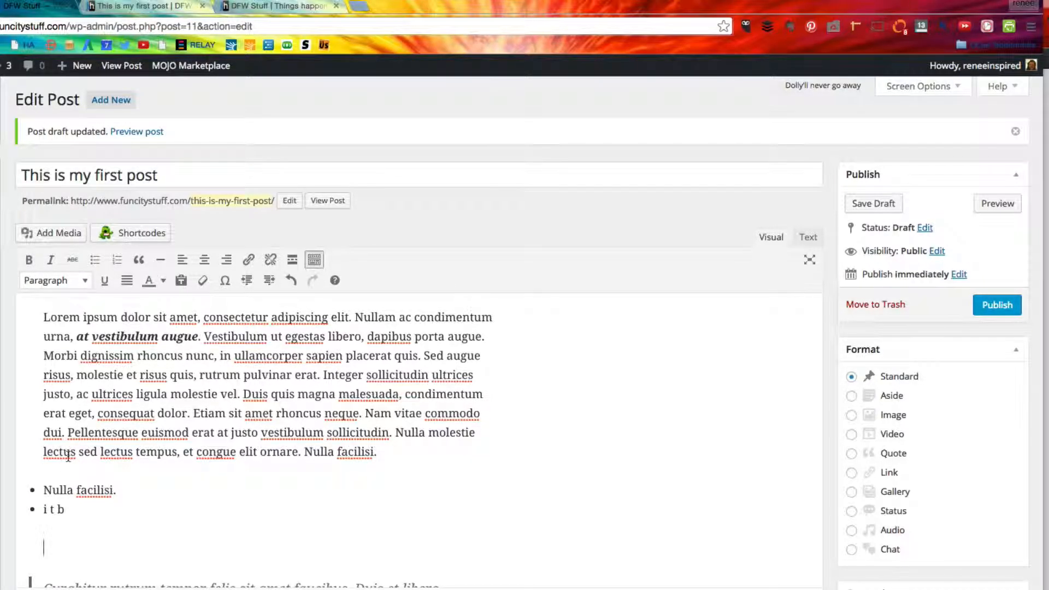
# - Review the open post preview from the title to the end of the body text, and return to the post editor
pyautogui.click(147, 6)
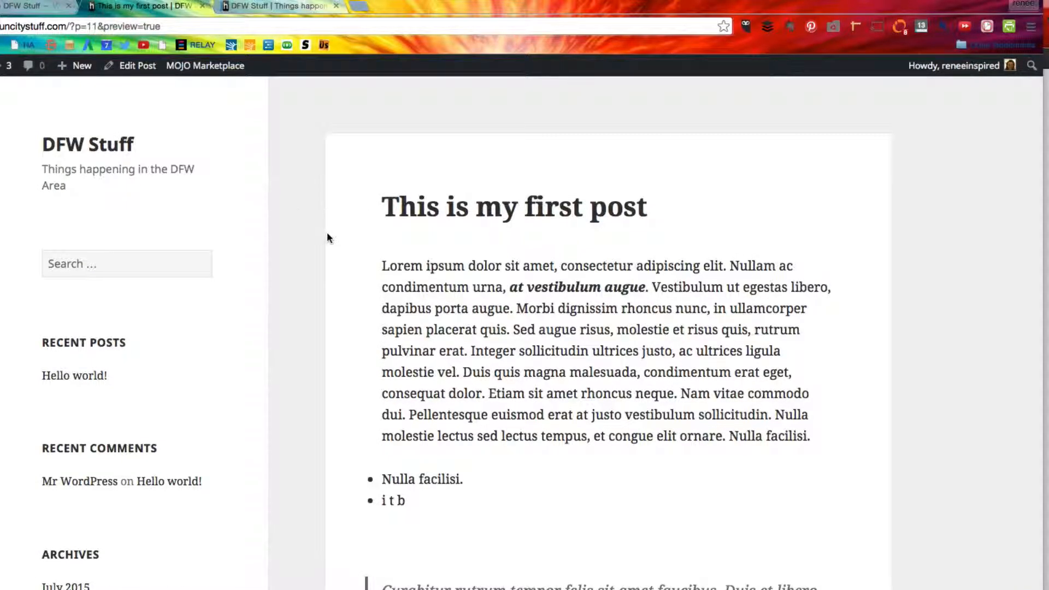
pyautogui.scroll(-3, 327, 235)
pyautogui.scroll(2, 339, 224)
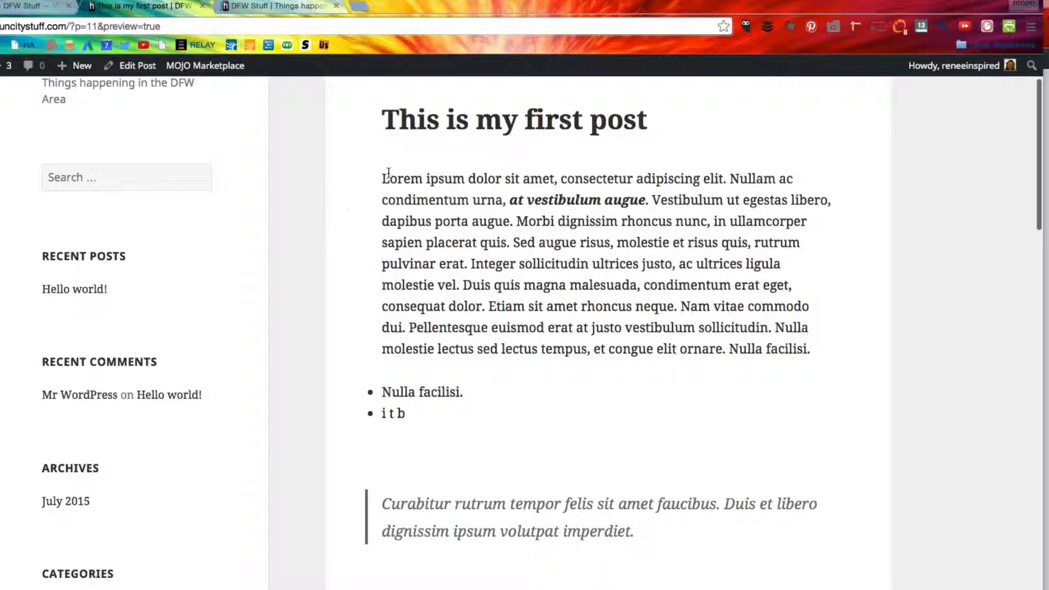
pyautogui.moveTo(386, 175); pyautogui.dragTo(838, 349)
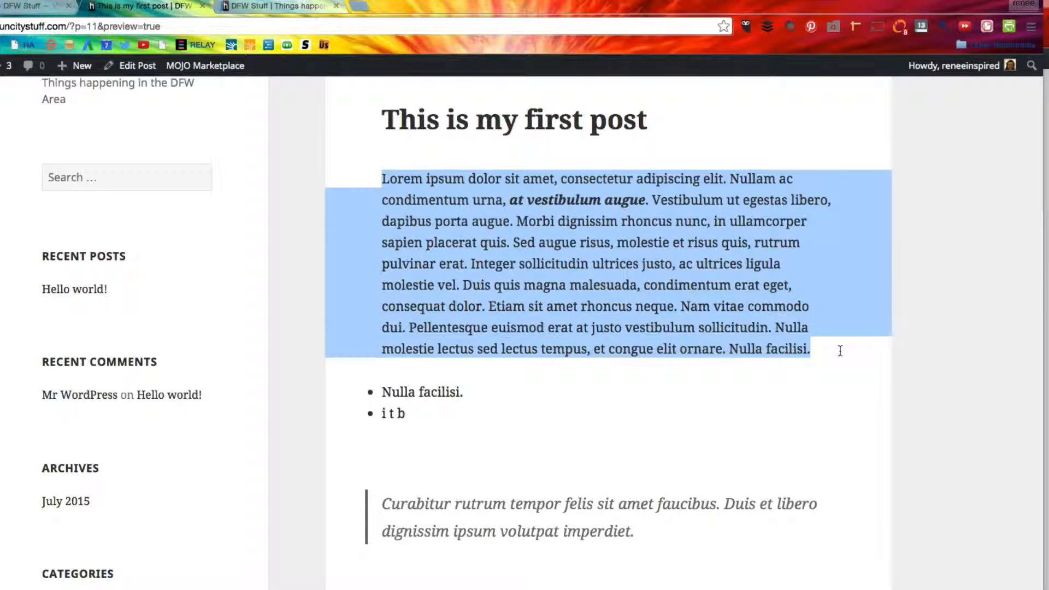
pyautogui.click(459, 314)
pyautogui.scroll(-3, 457, 328)
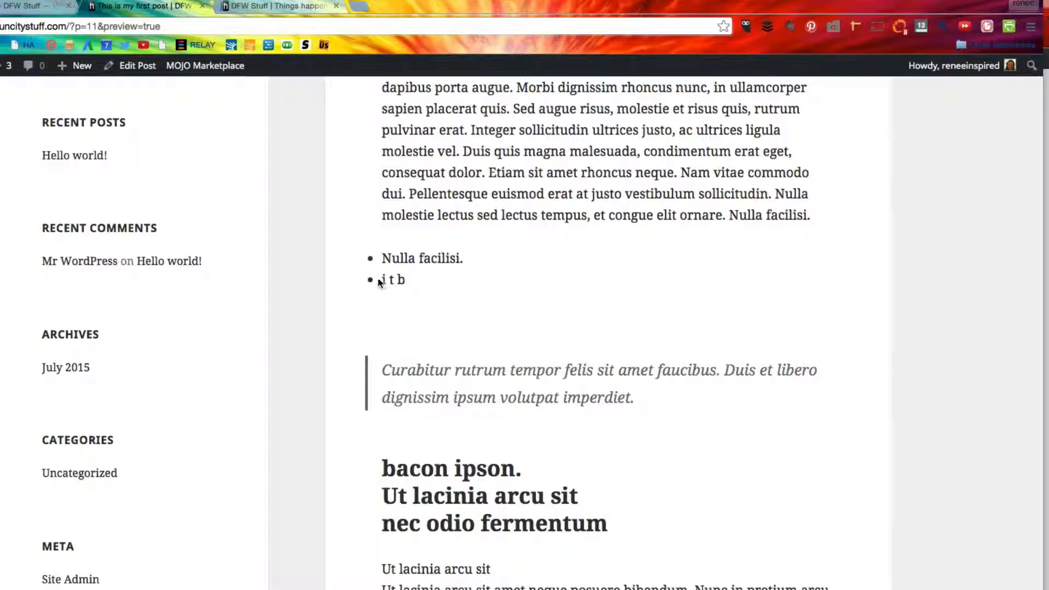
pyautogui.scroll(-10, 380, 282)
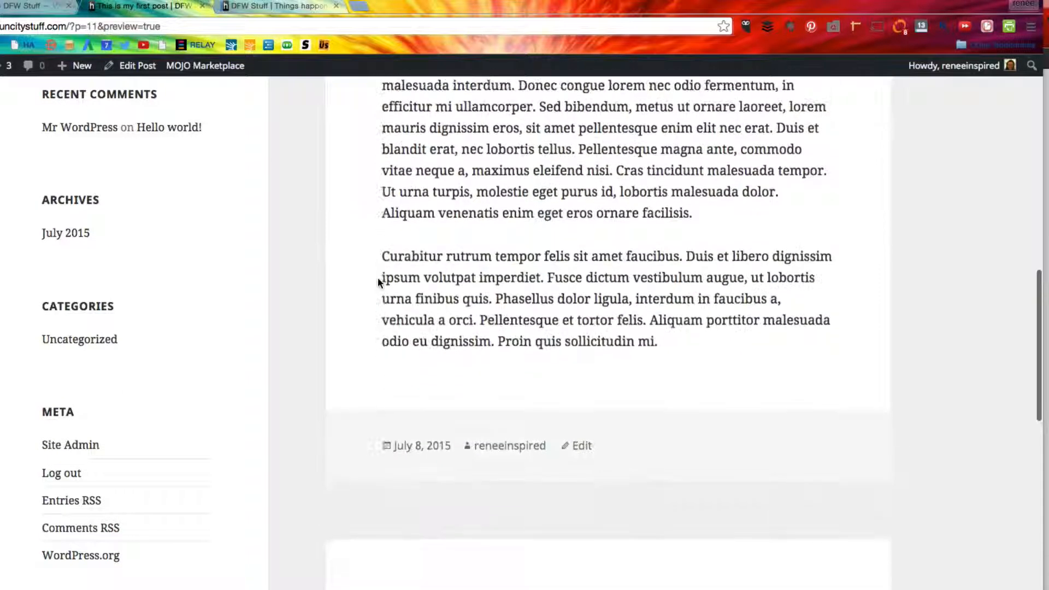
pyautogui.scroll(10, 380, 282)
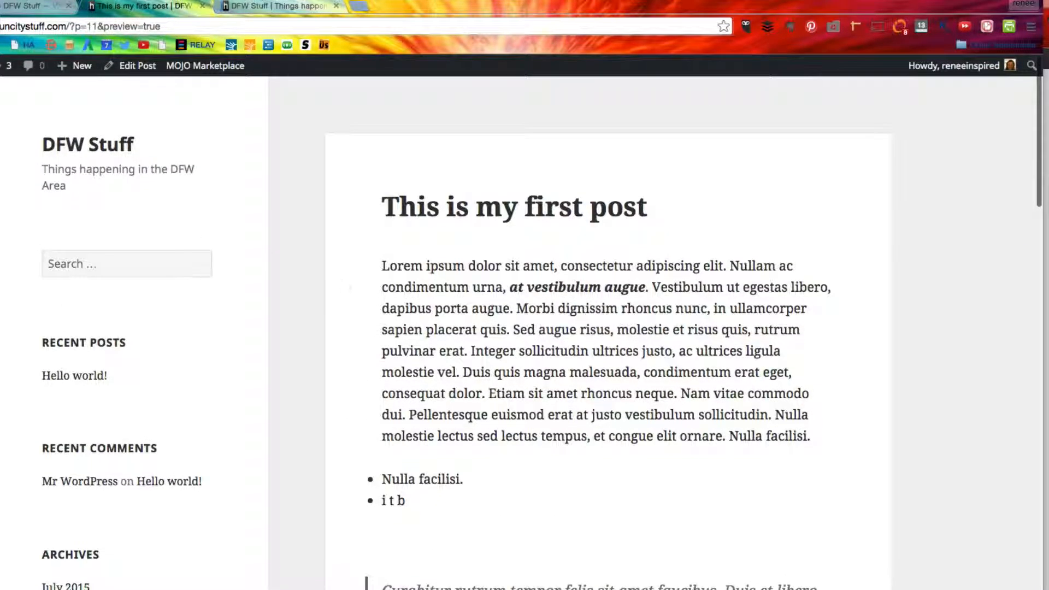
pyautogui.click(27, 6)
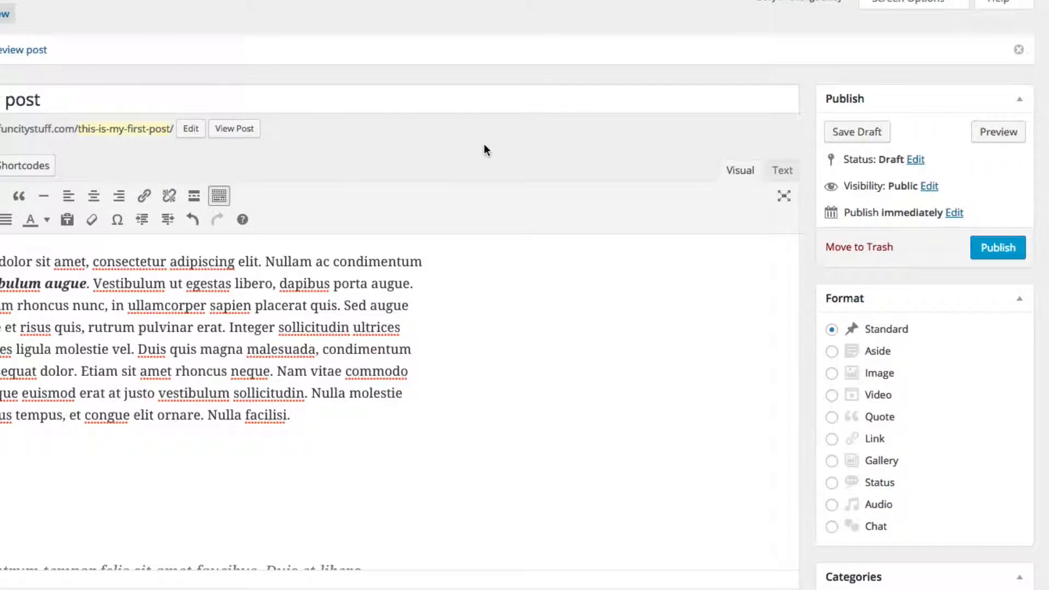
# - Save the post as a draft
pyautogui.scroll(-5, 239, 422)
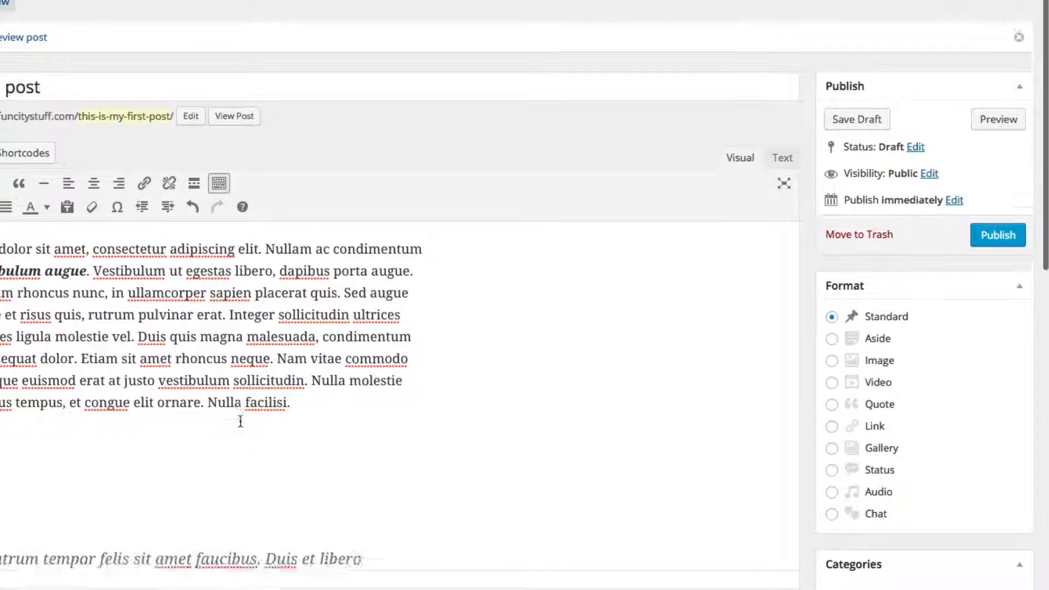
pyautogui.scroll(5, 241, 420)
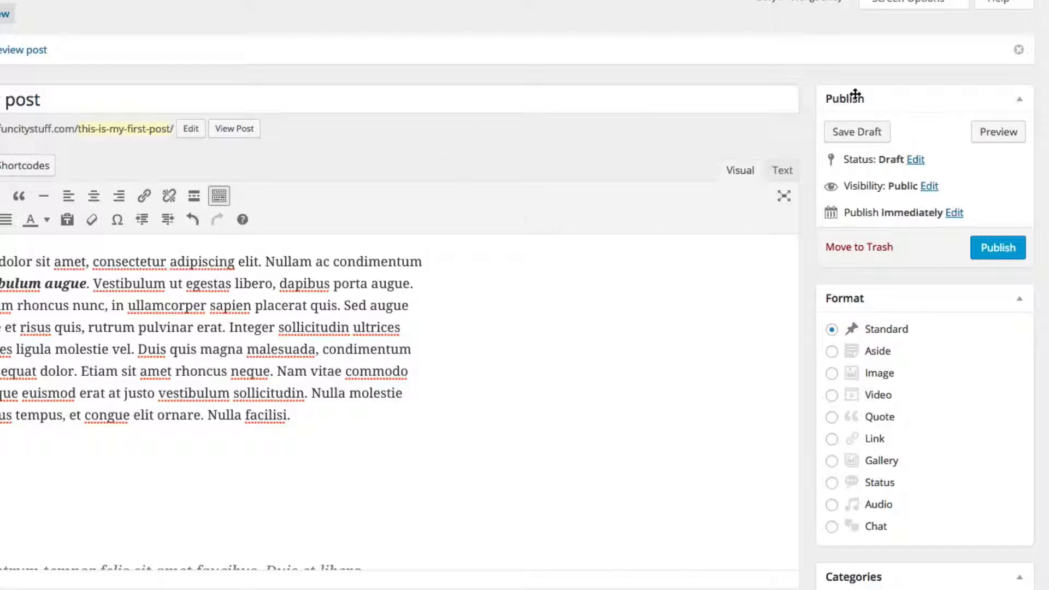
pyautogui.click(851, 136)
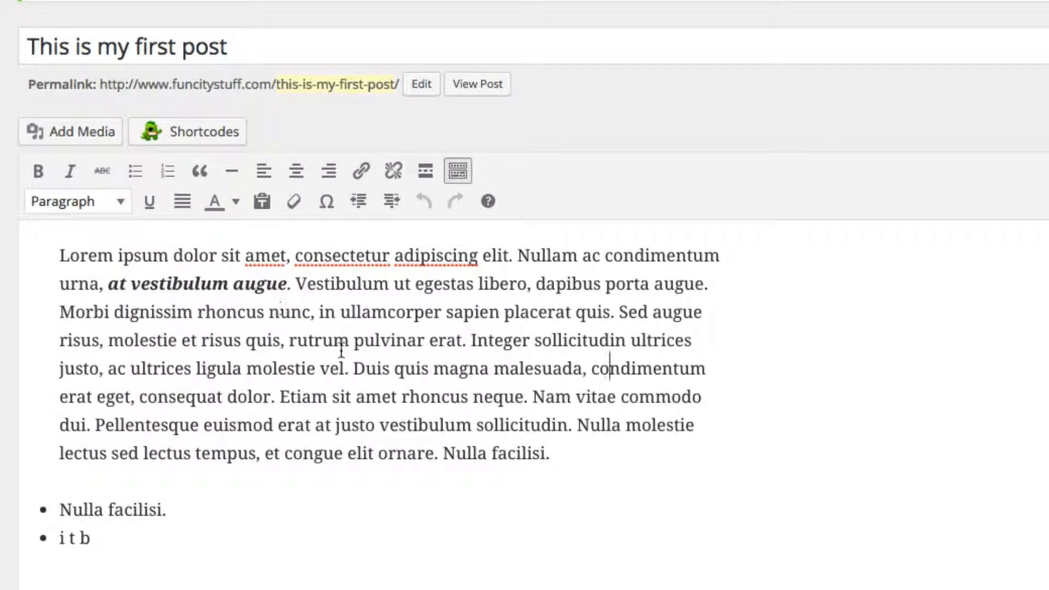
# - Change the text color of "risus quis, rutru" in the first paragraph to dark reddish brown
pyautogui.moveTo(333, 342); pyautogui.dragTo(200, 345)
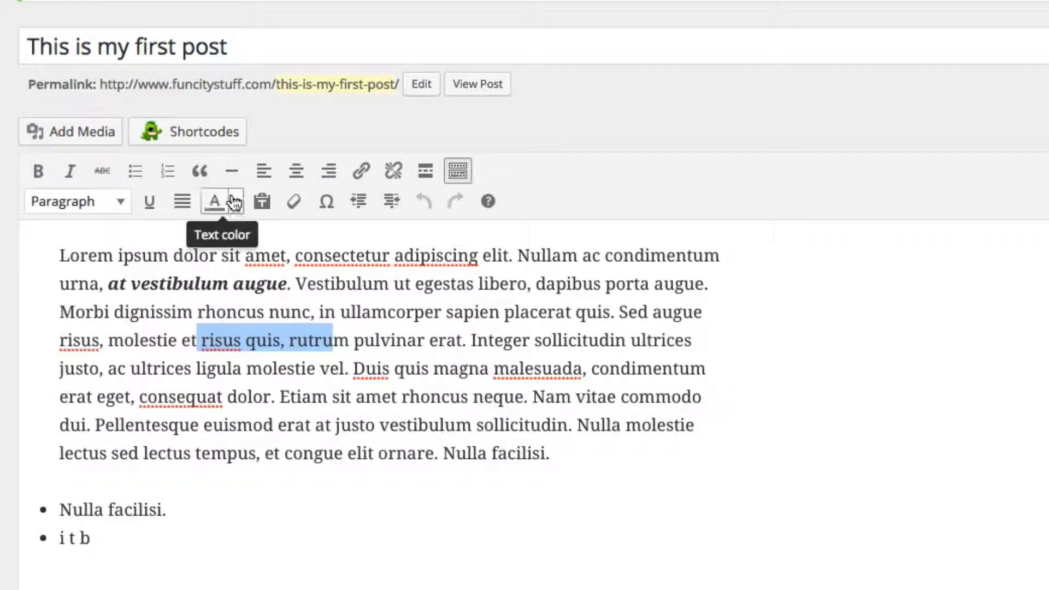
pyautogui.click(237, 204)
pyautogui.click(236, 232)
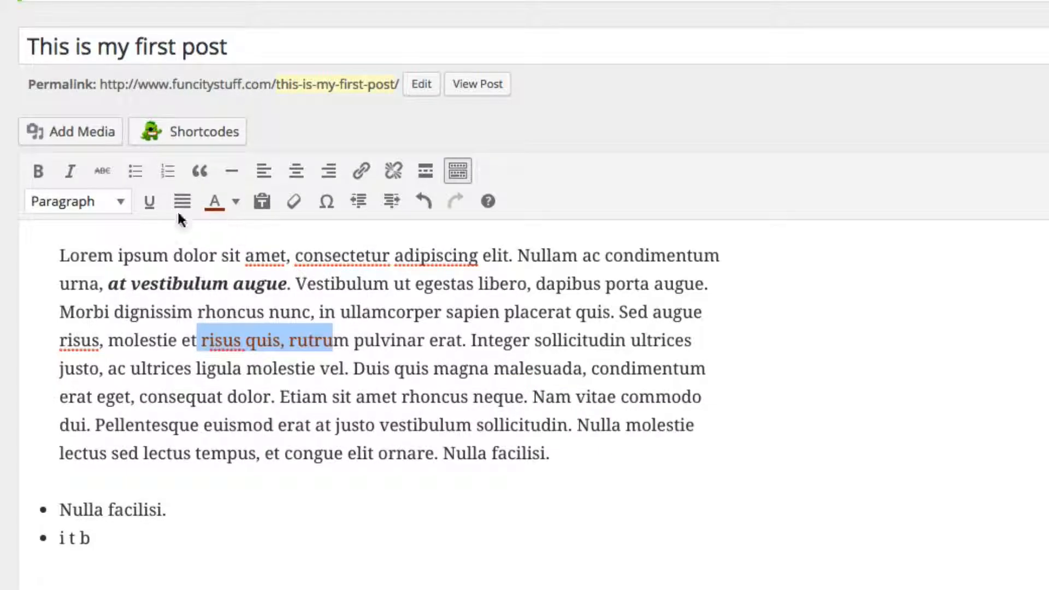
pyautogui.click(195, 413)
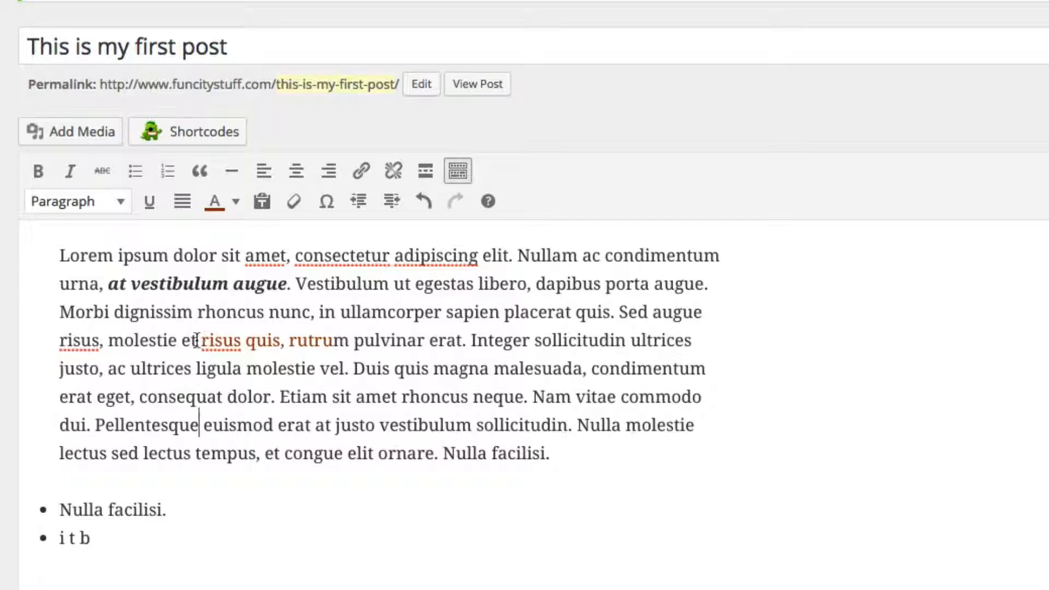
# - Set the text color of the words "risus quis, rutrum" in the first paragraph to black
pyautogui.moveTo(206, 336); pyautogui.dragTo(352, 335)
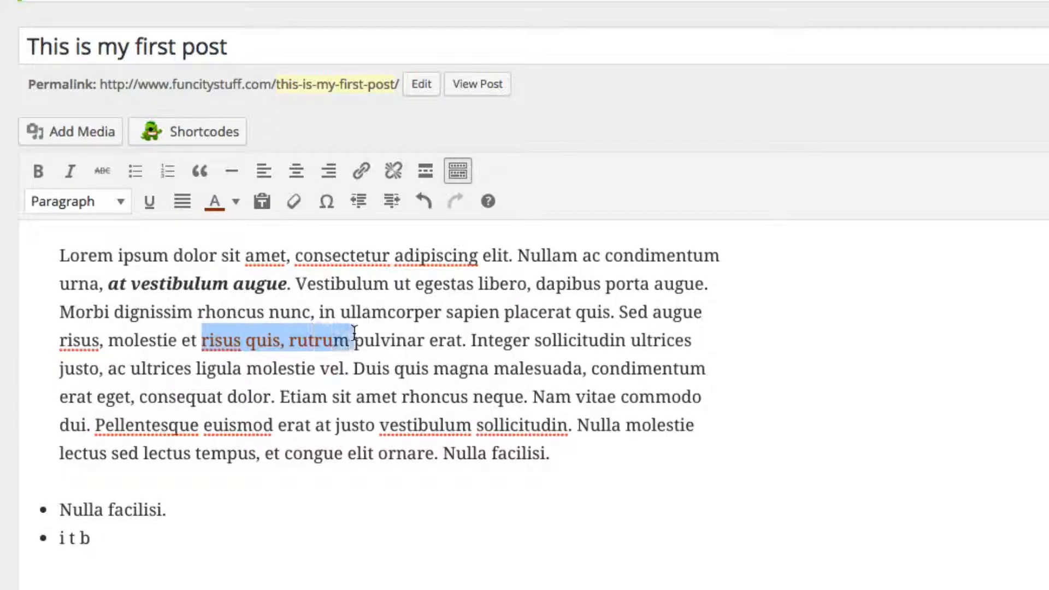
pyautogui.click(235, 201)
pyautogui.click(216, 235)
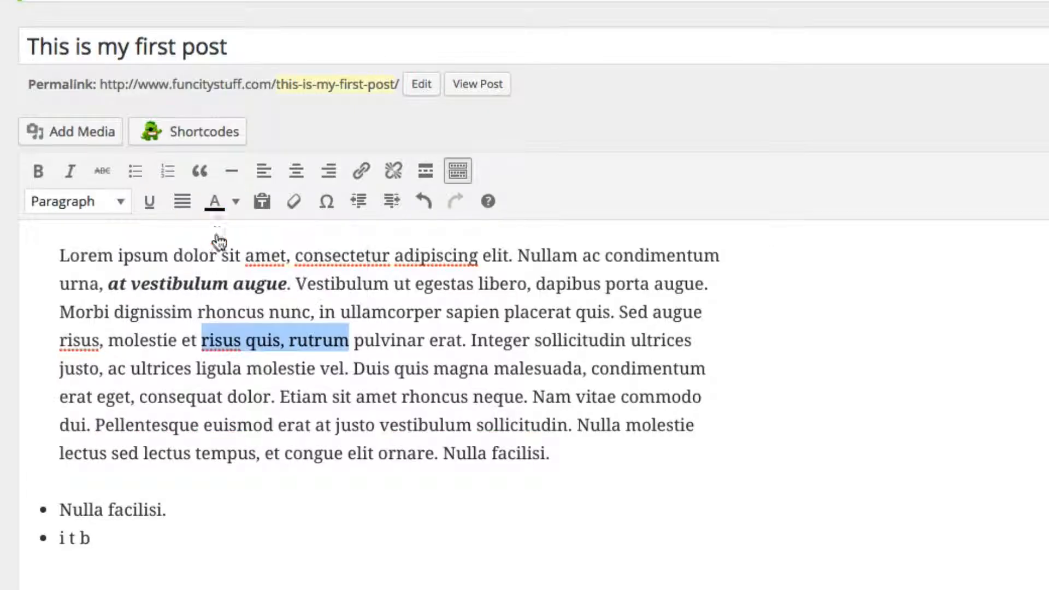
pyautogui.click(146, 341)
# - Split the first paragraph with paragraph breaks after "at vestibulum augue." and after the following word "Vestibulum"
pyautogui.scroll(-5, 147, 339)
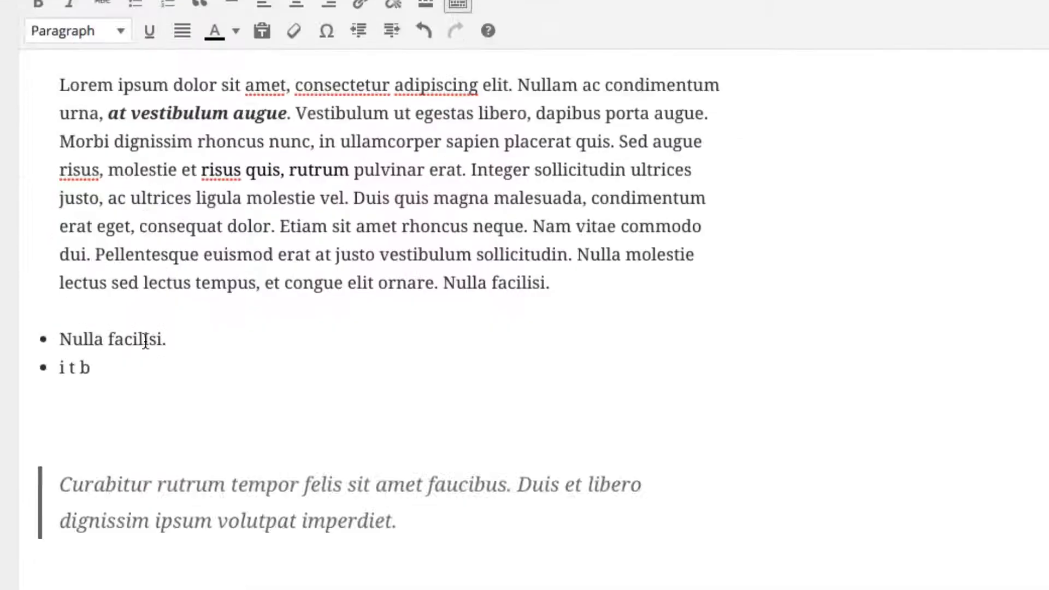
pyautogui.click(78, 343)
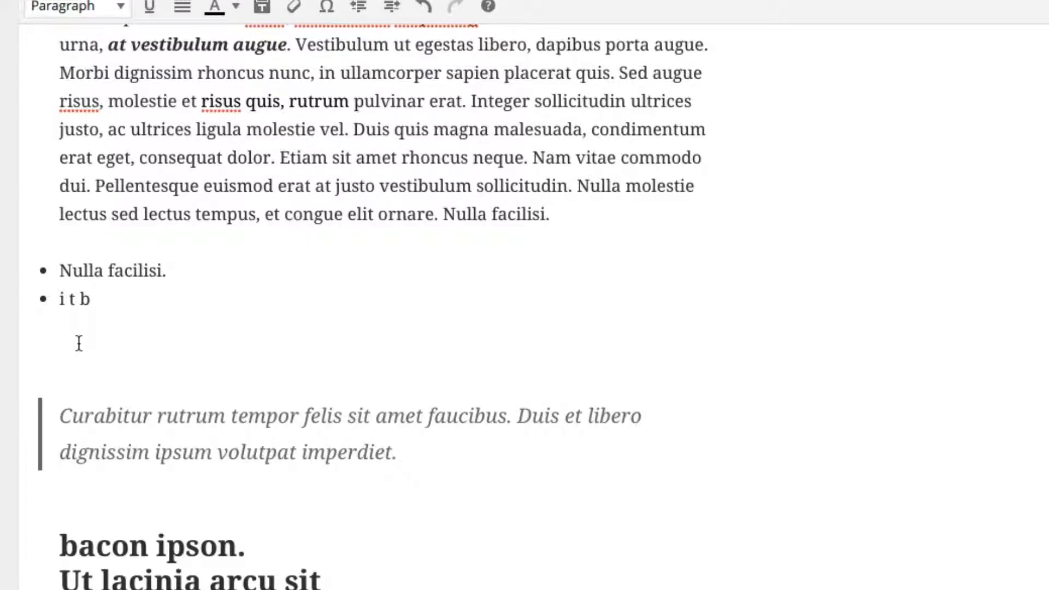
pyautogui.scroll(3, 300, 297)
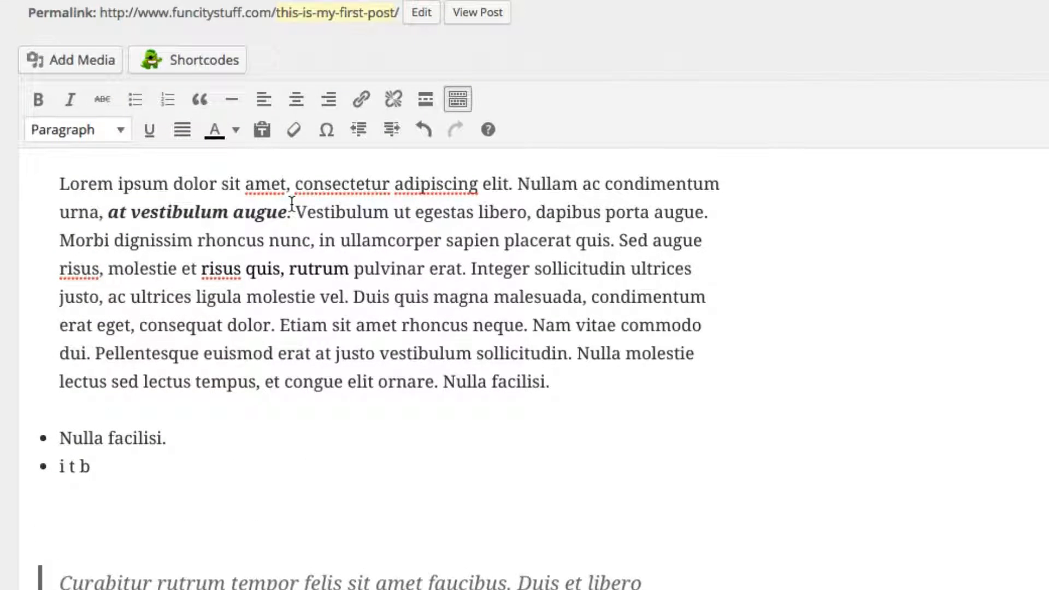
pyautogui.click(292, 205)
pyautogui.press('Return')
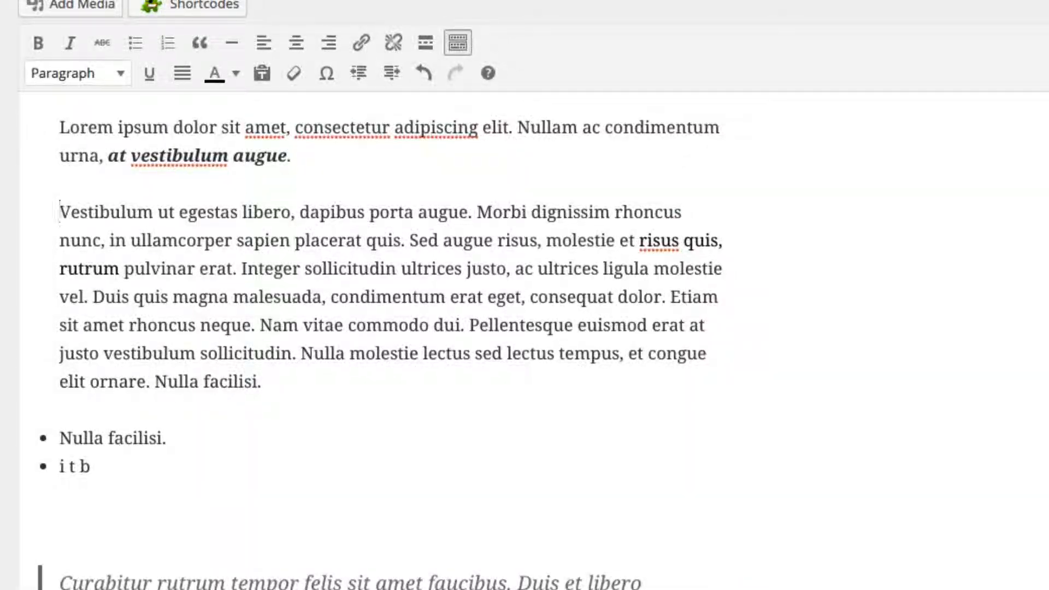
pyautogui.click(159, 211)
pyautogui.press('Return')
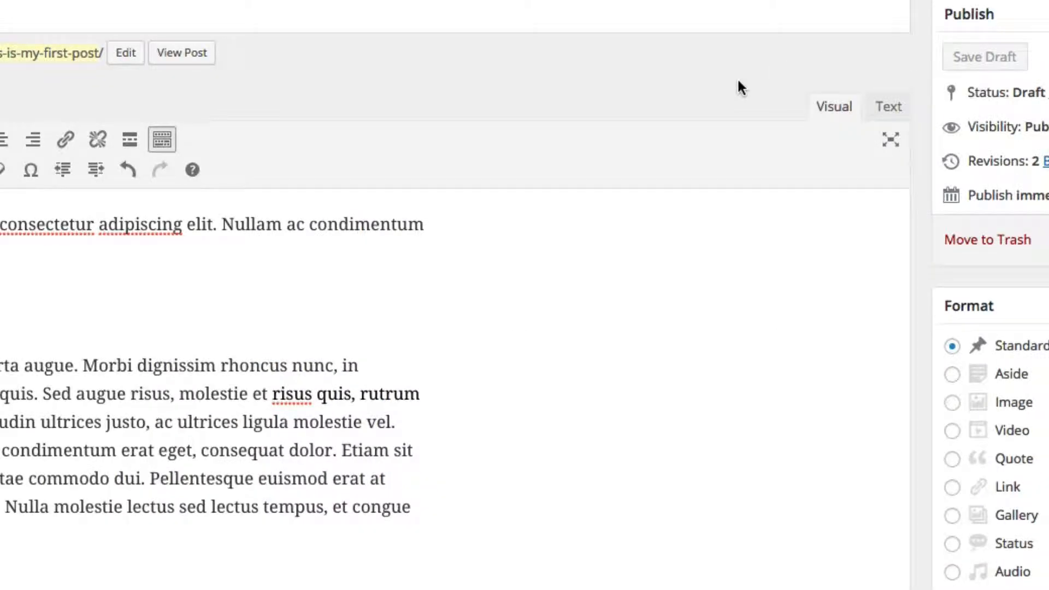
pyautogui.scroll(1, 738, 88)
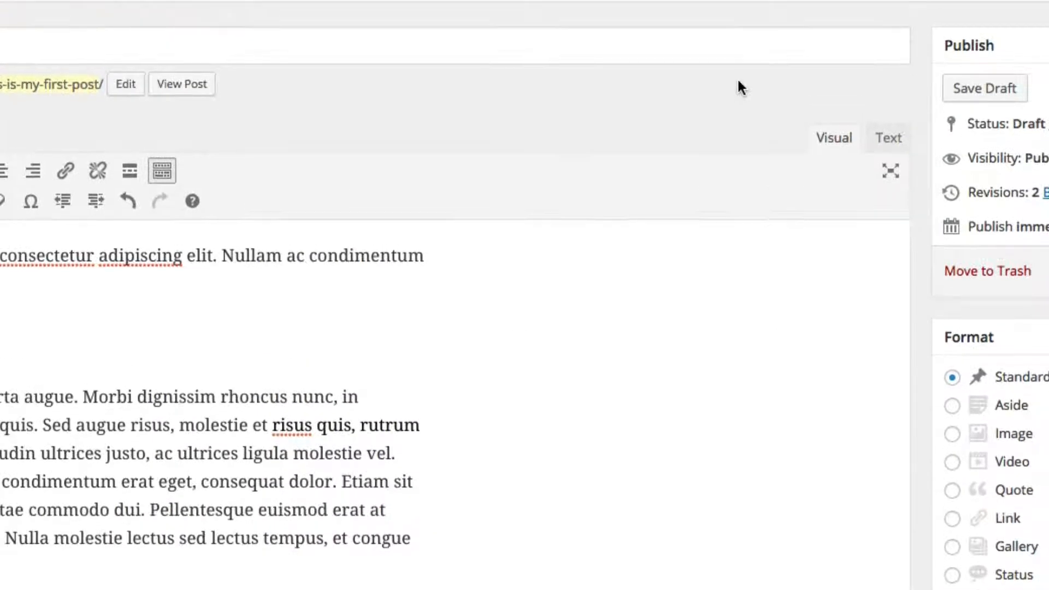